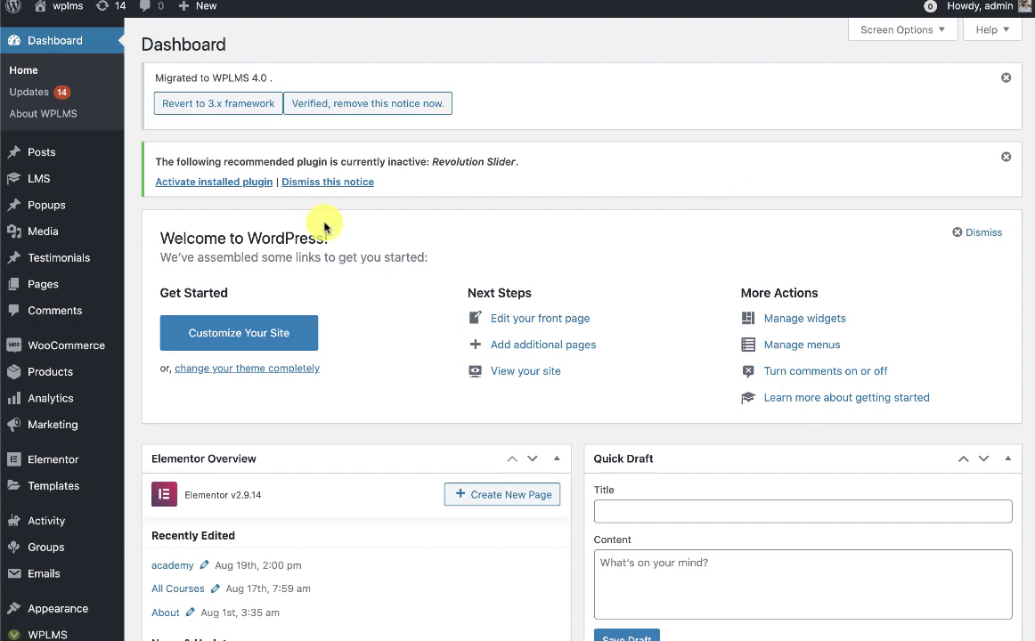
- Scroll down the WPLMS admin Dashboard past the WPLMS 4.0 migration notice
scroll(330, 267, down, 3)
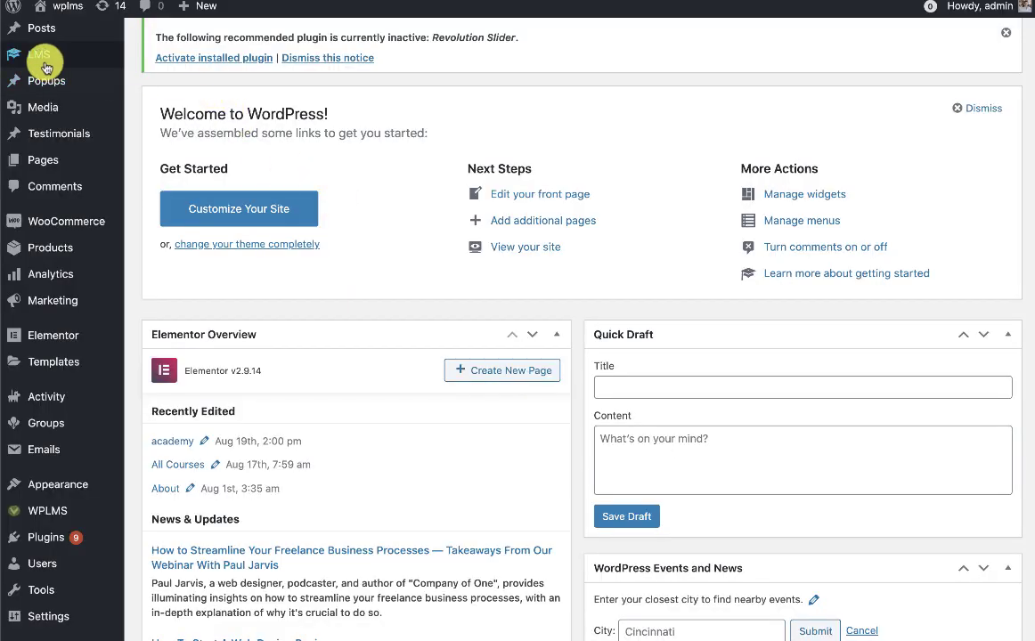
- Return to the WordPress admin tab and bring up the LMS sidebar submenu
mouse_move(41, 55)
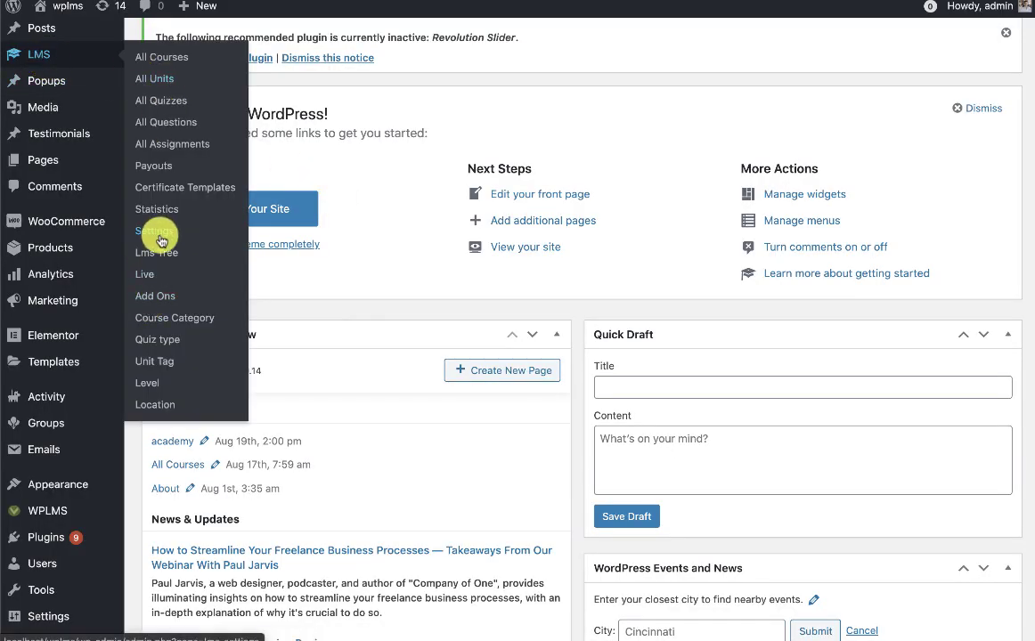
right_click(155, 296)
- Open LMS Settings and locate the inactive WPLMS Wishlists add-on with its empty license key field
click(169, 298)
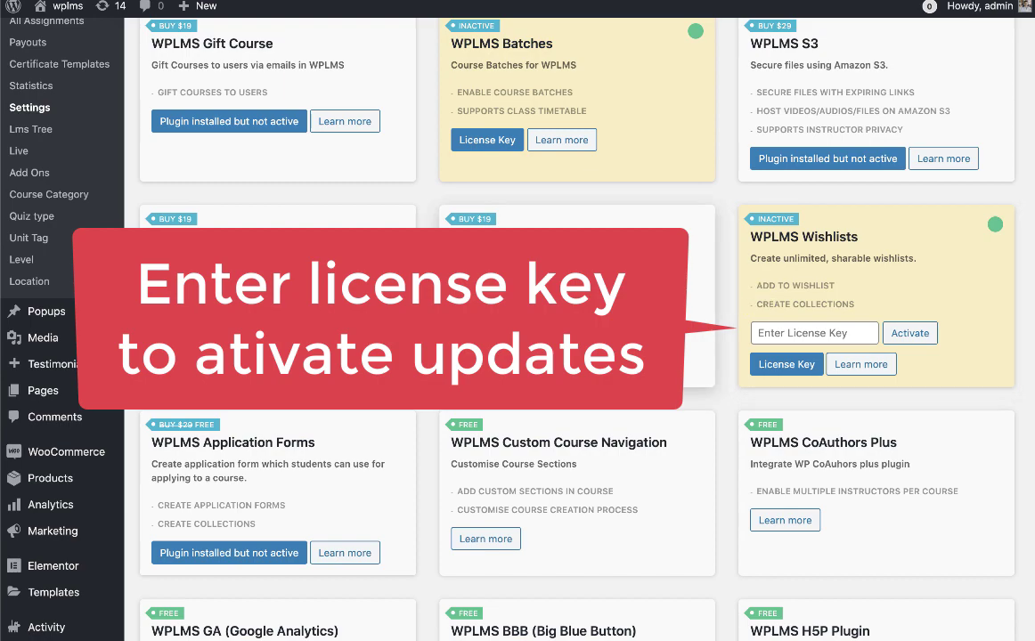
scroll(93, 347, up, 15)
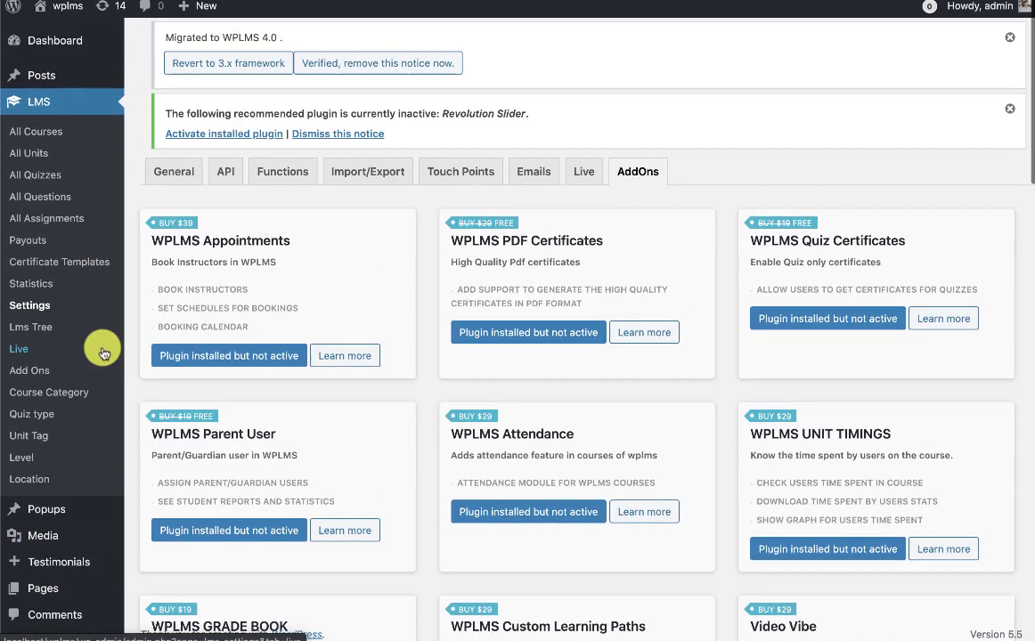
scroll(153, 462, down, 15)
- Open Appearance > Menus, check its display options and collapse the Pages list
mouse_move(46, 409)
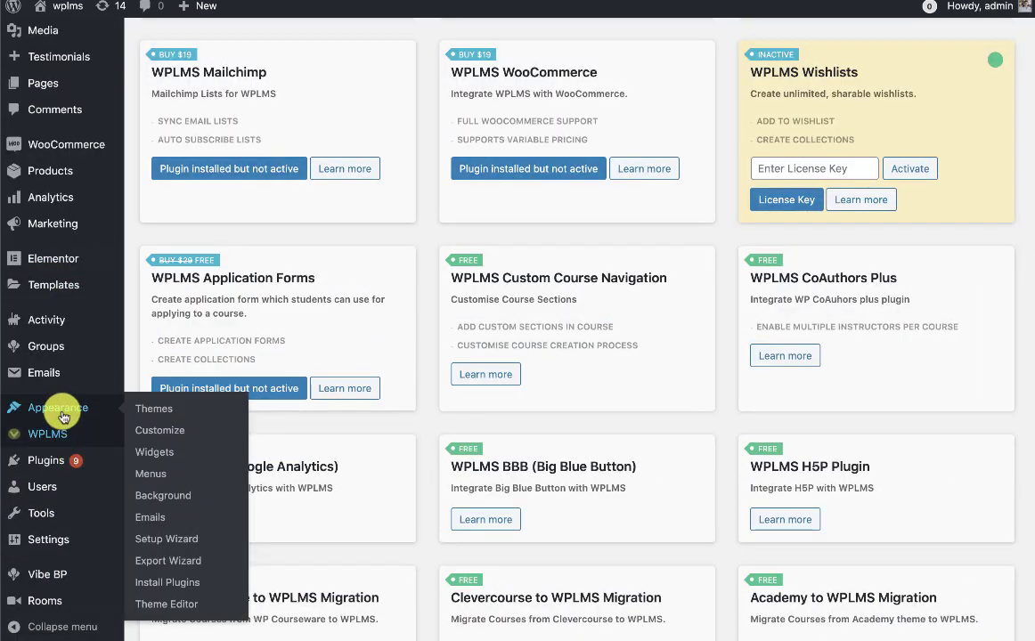
click(151, 481)
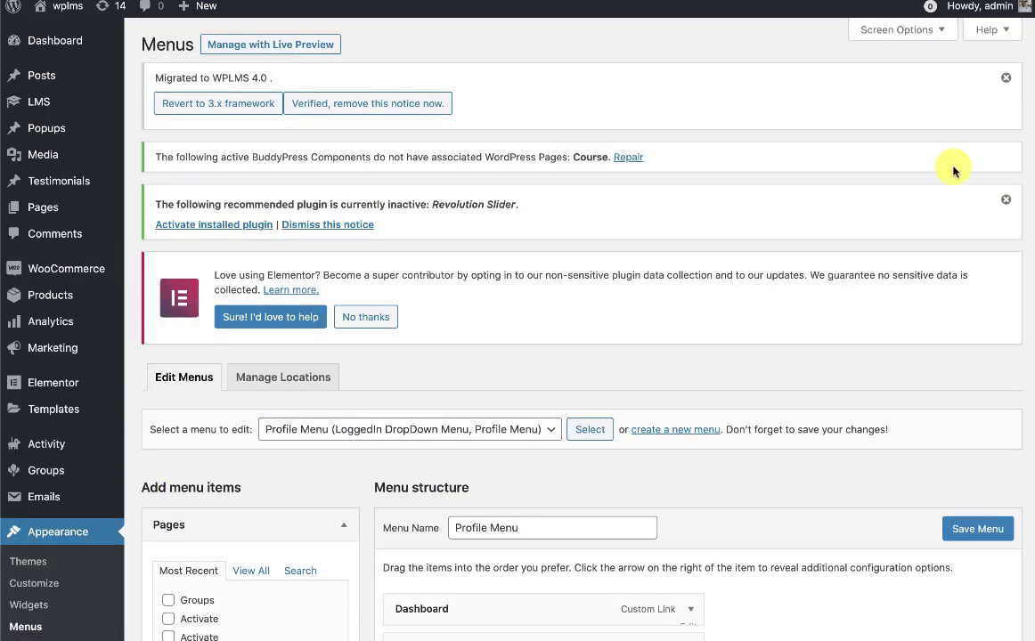
click(895, 29)
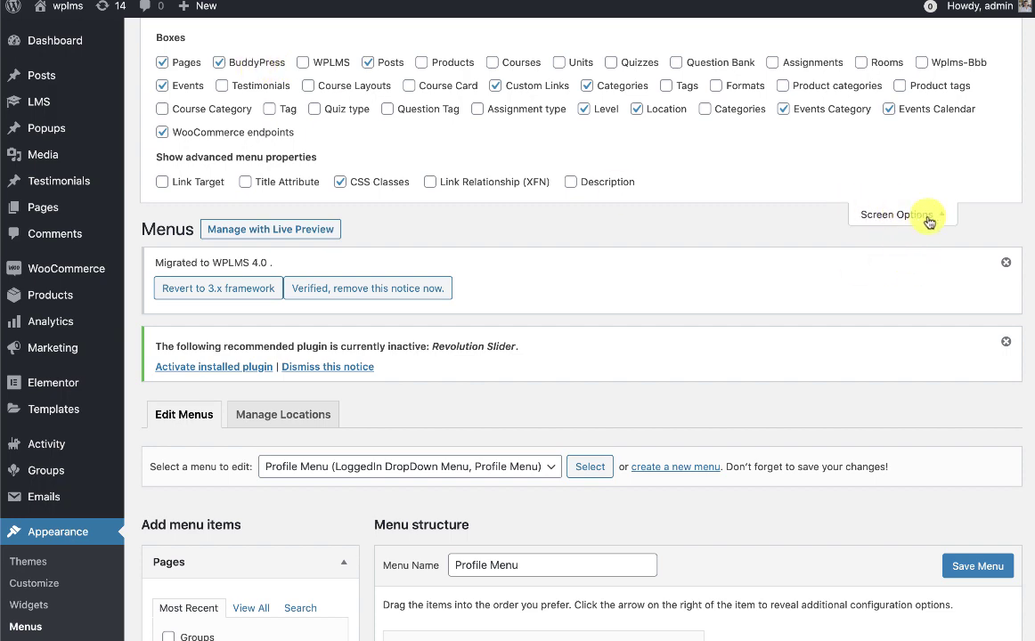
click(895, 218)
scroll(735, 261, down, 3)
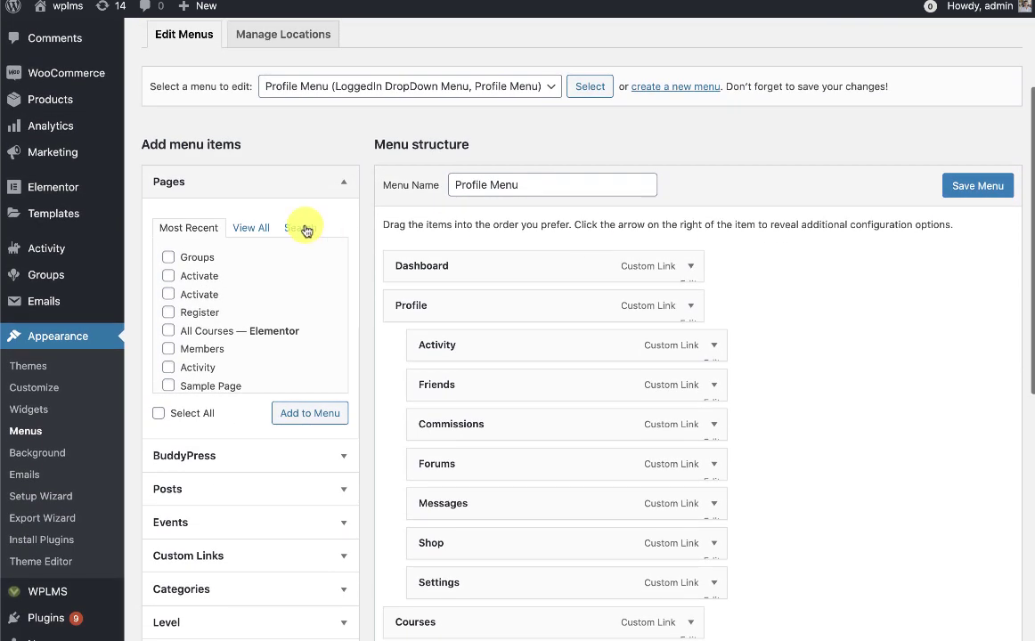
click(345, 187)
- Add the BuddyPress Wishlist link to the Profile Menu
click(171, 223)
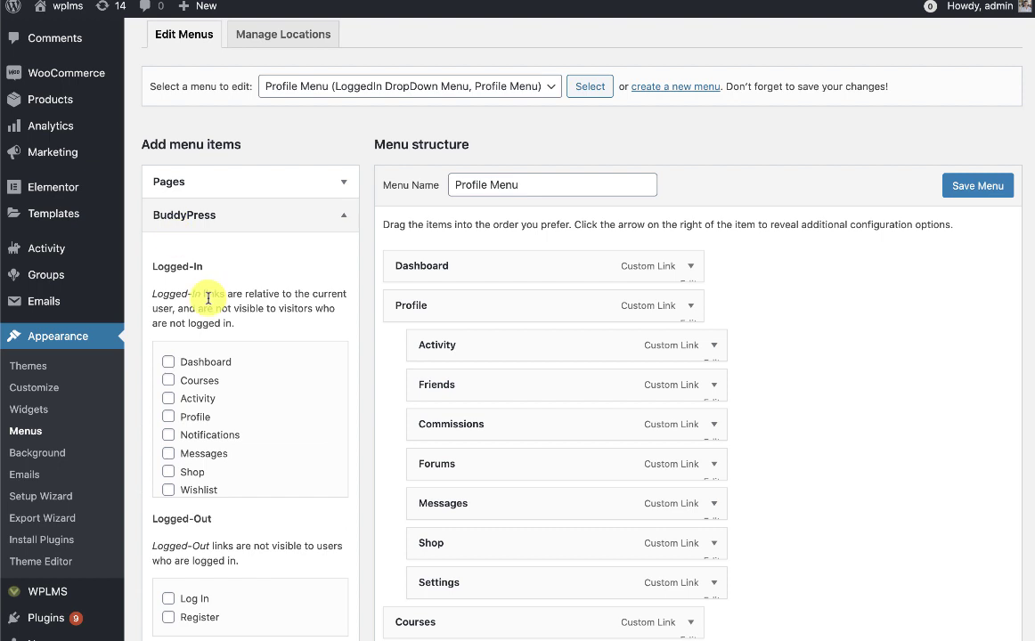
scroll(240, 347, down, 2)
scroll(241, 348, down, 1)
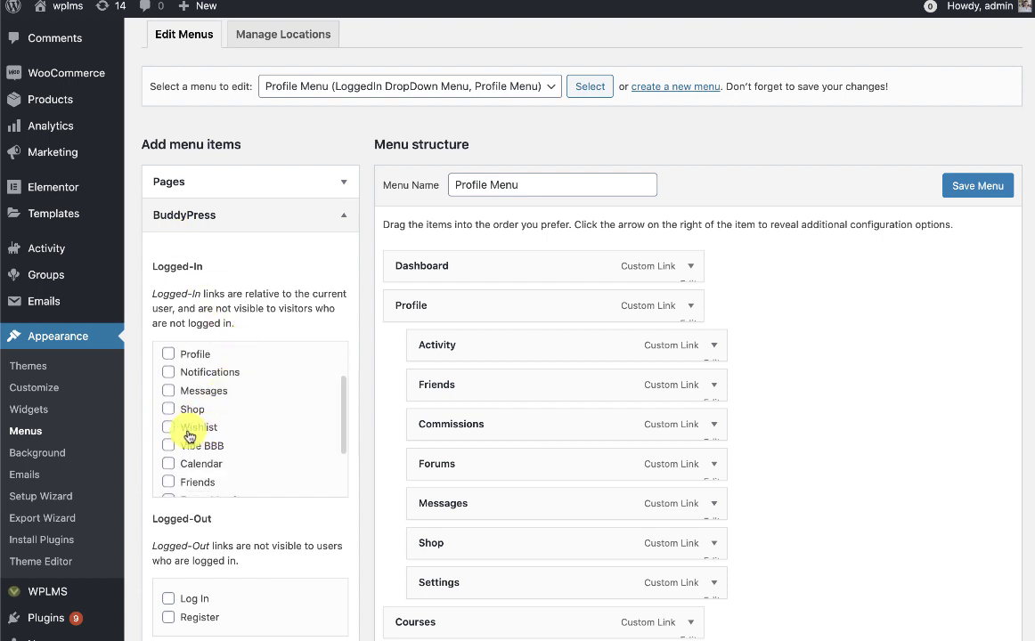
click(169, 427)
drag(459, 184, 560, 184)
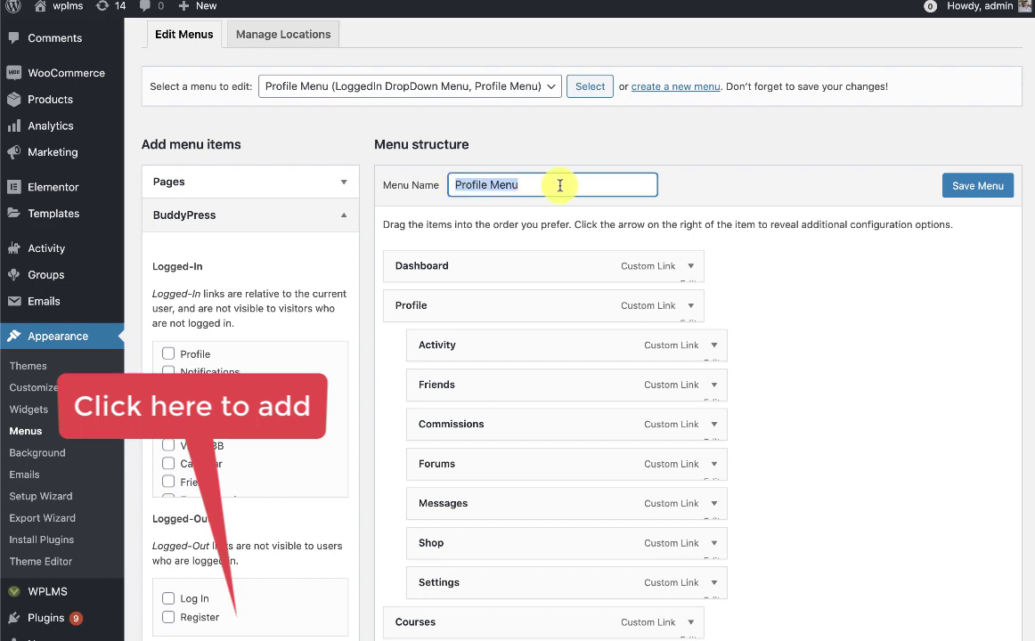
click(492, 205)
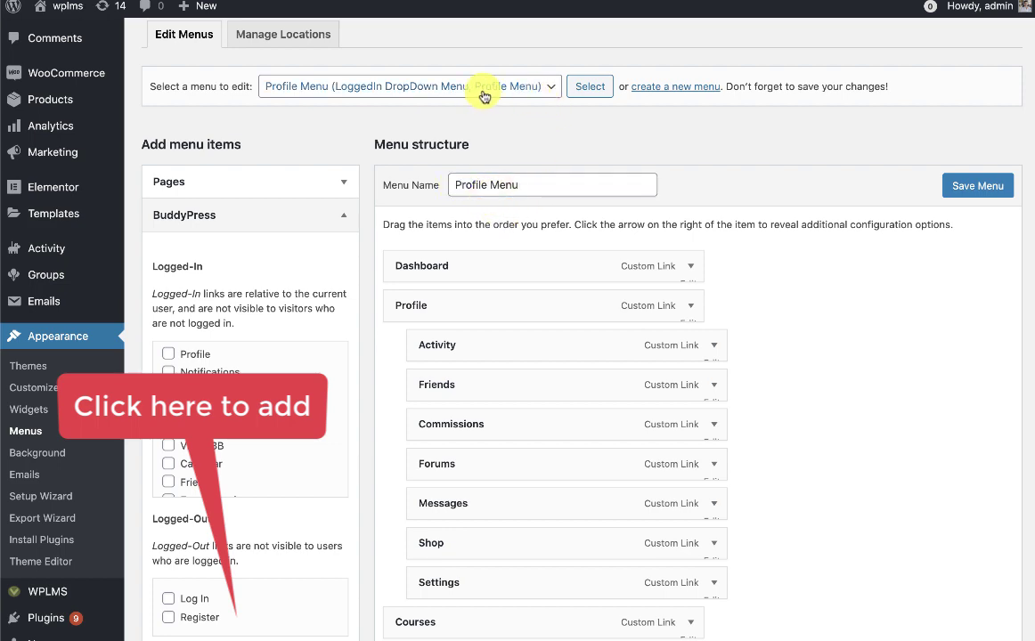
- Inspect the new Wishlist menu item's details and save the Profile Menu
scroll(695, 160, down, 3)
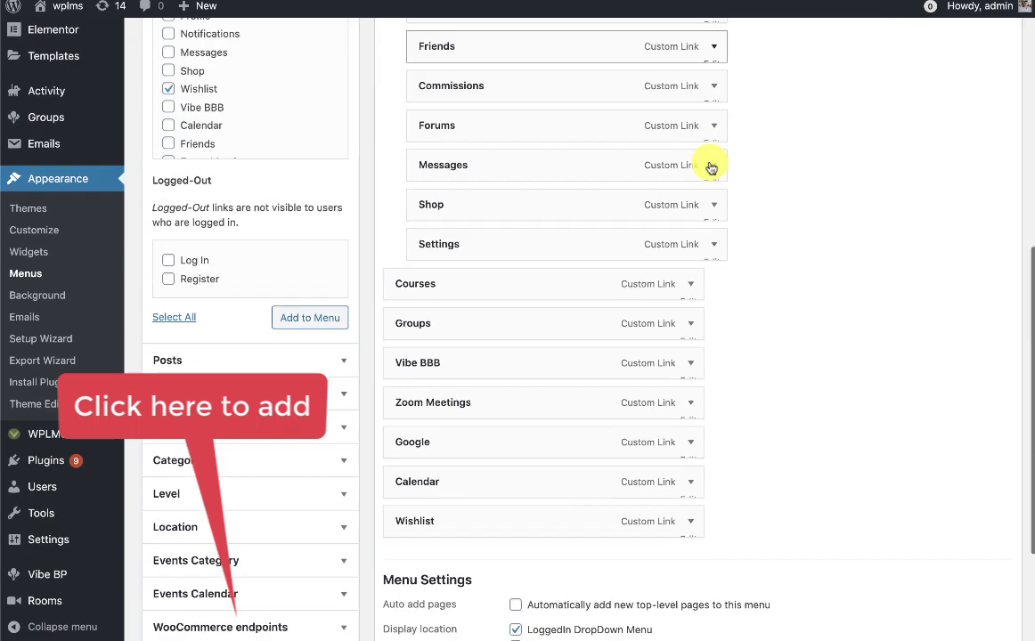
scroll(711, 167, down, 2)
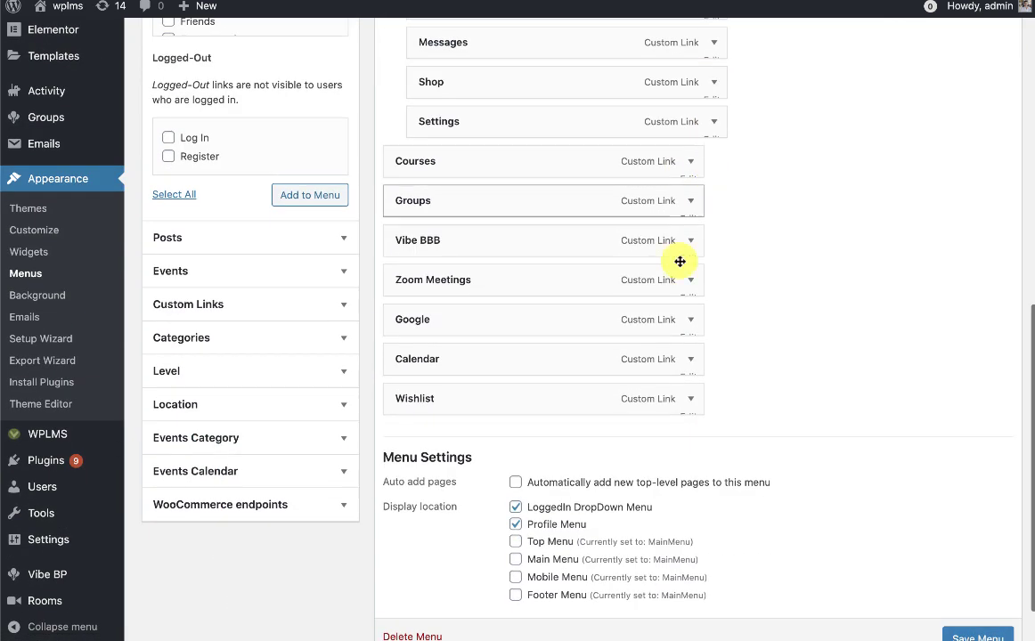
click(690, 398)
scroll(492, 591, down, 1)
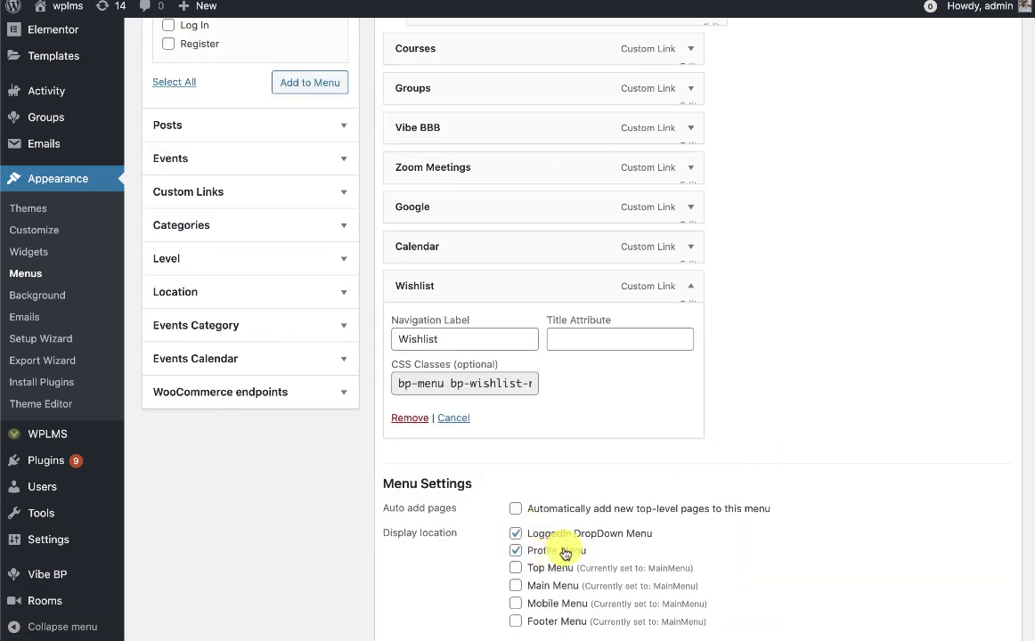
click(691, 287)
scroll(855, 326, up, 10)
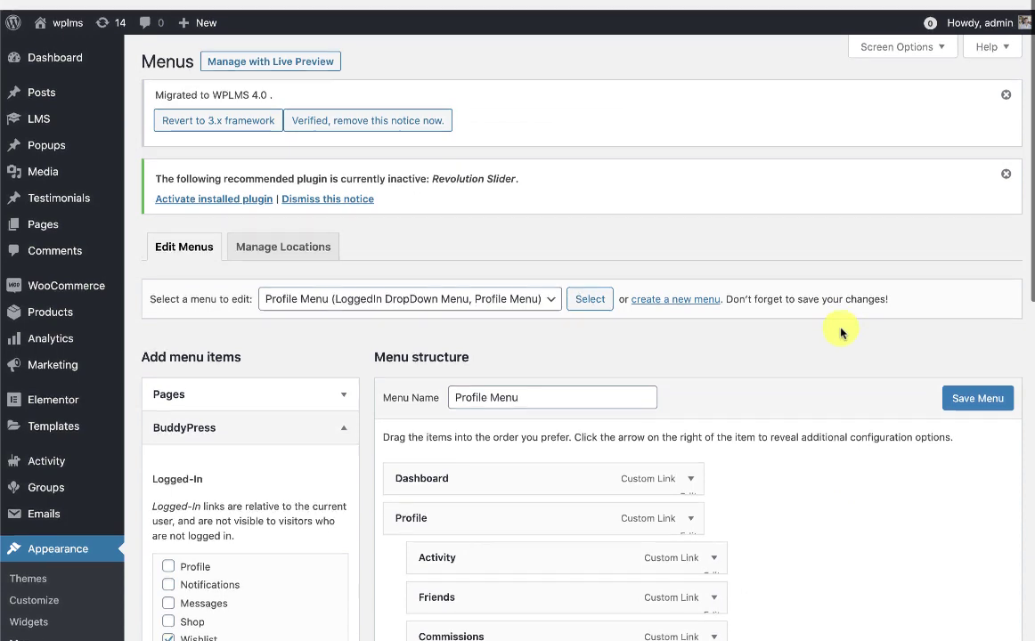
click(970, 410)
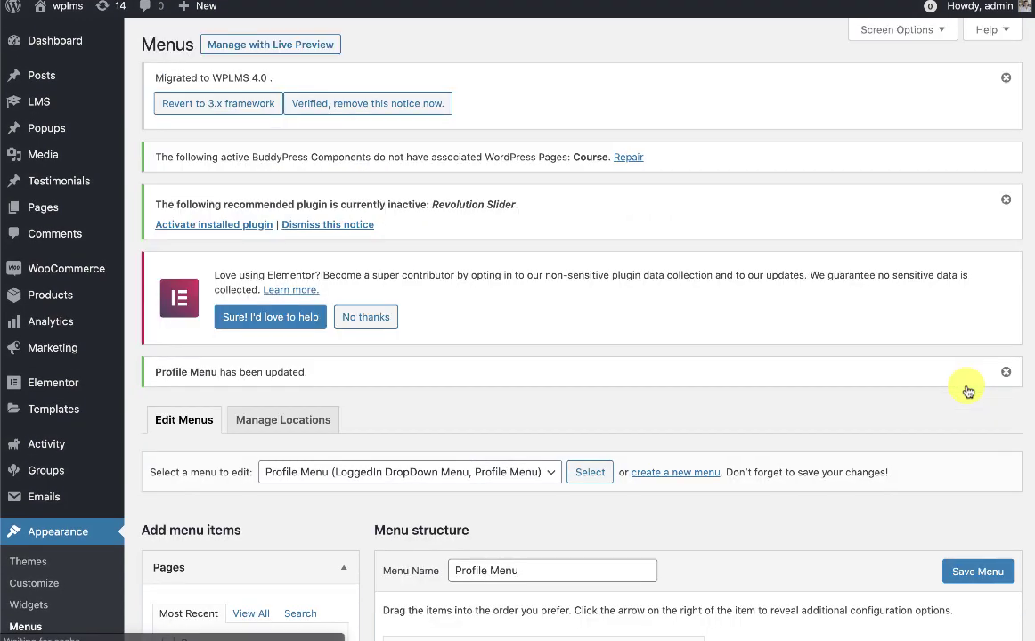
scroll(654, 252, down, 10)
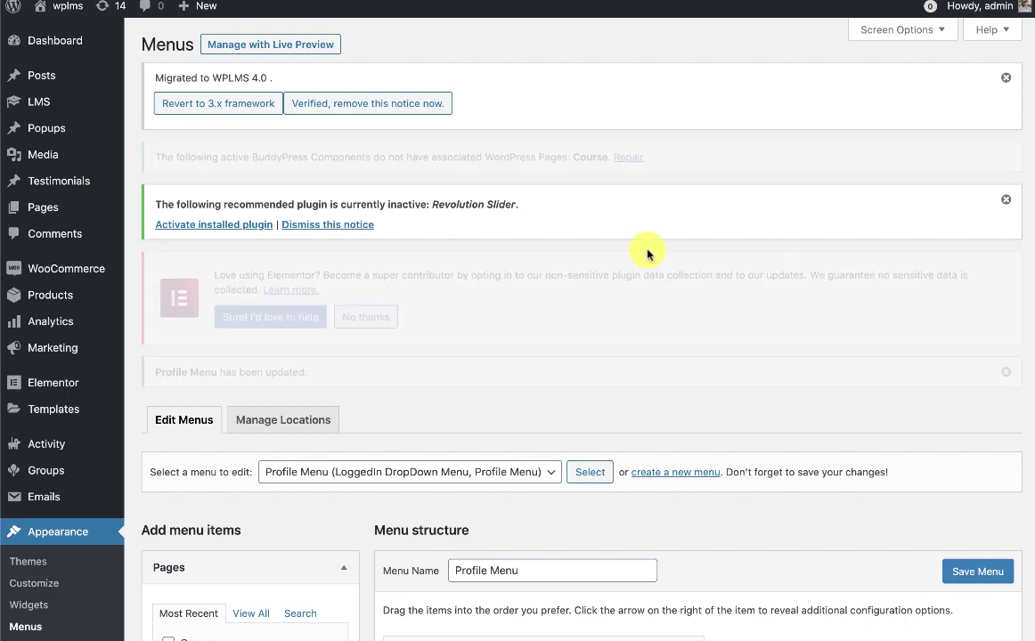
- Refresh the BuddyPress navigation from the BuddyPress tab of Vibe BP Settings
mouse_move(71, 576)
click(170, 556)
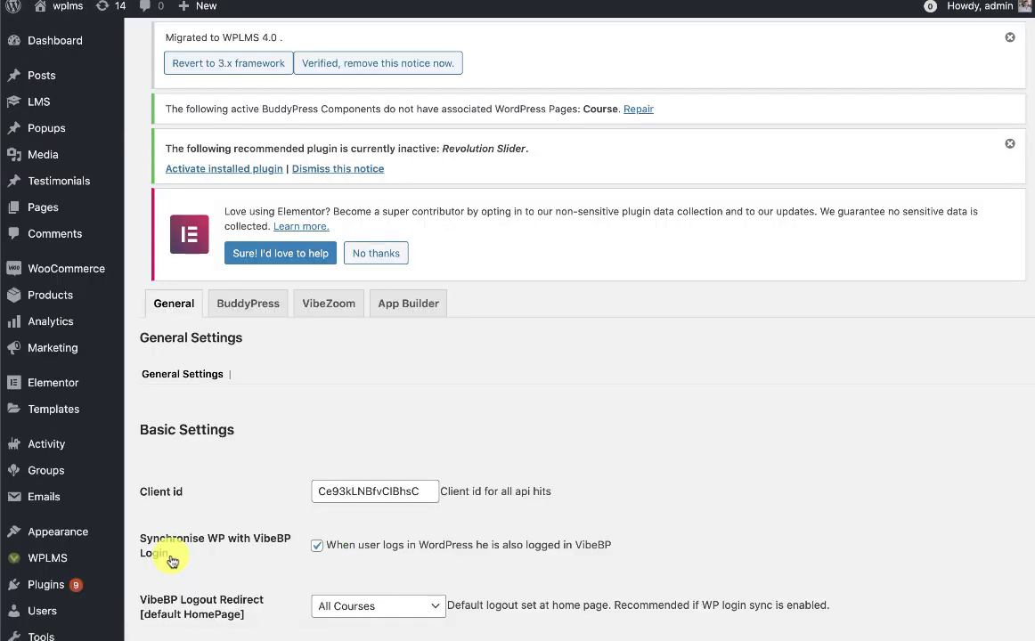
click(248, 303)
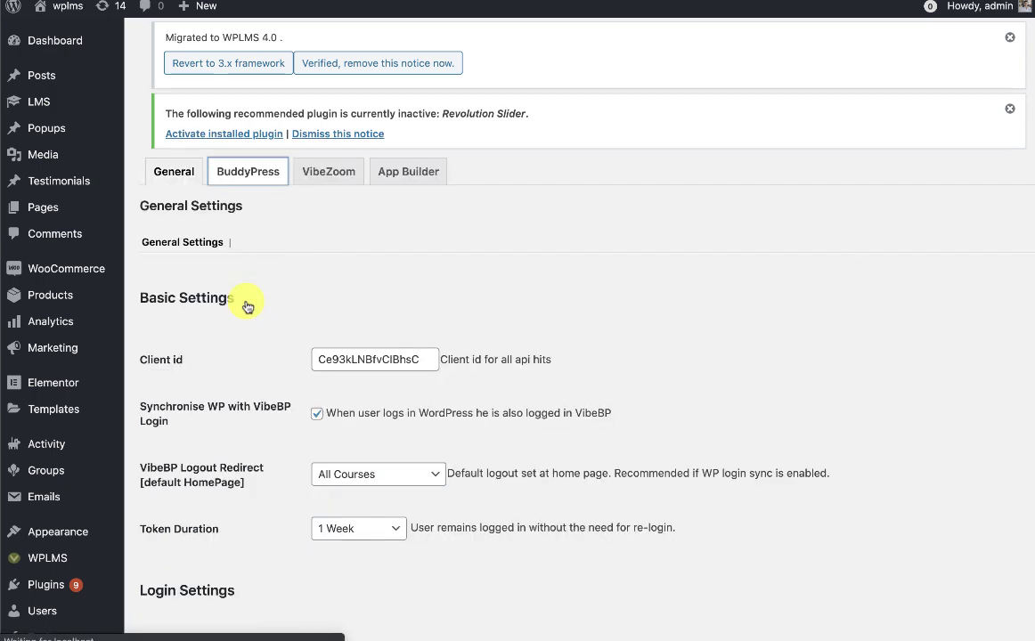
click(468, 346)
click(416, 214)
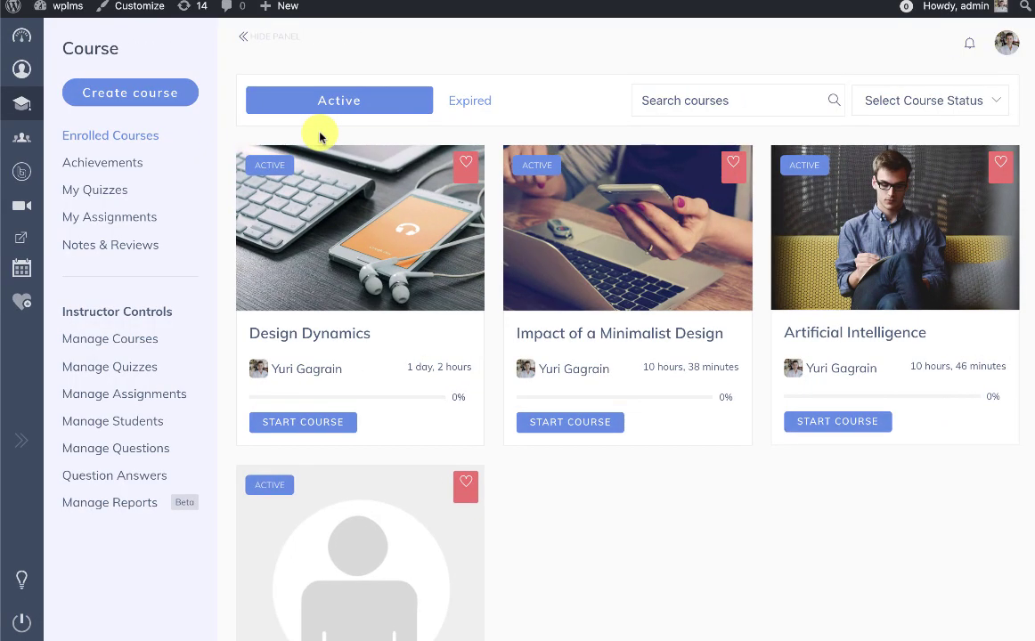
- In the dashboard Wishlist, toggle between Wishlist and Collections, then open the TEst collection
mouse_move(51, 319)
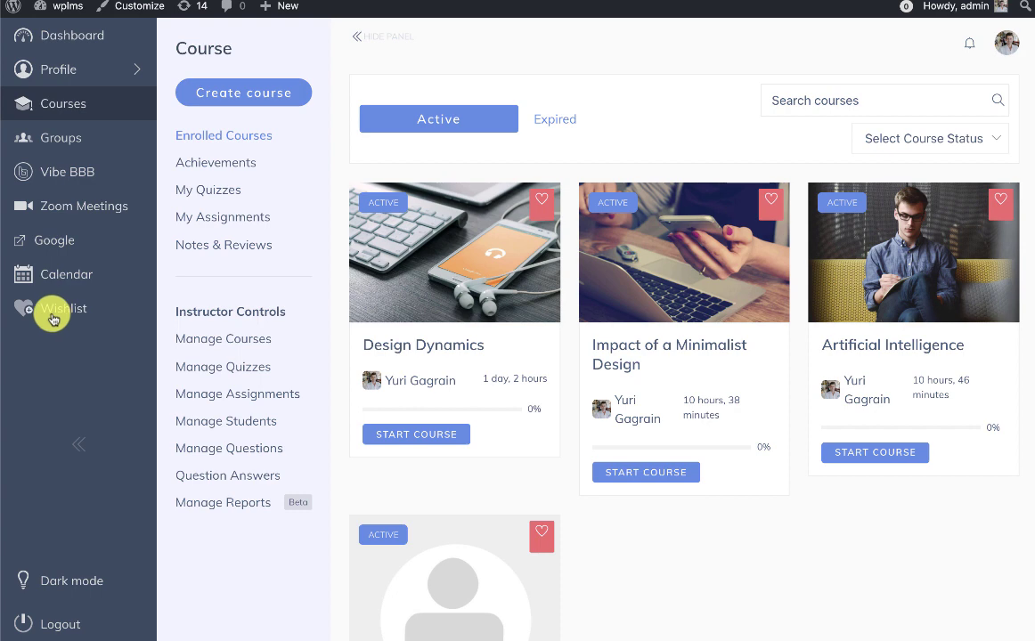
click(51, 317)
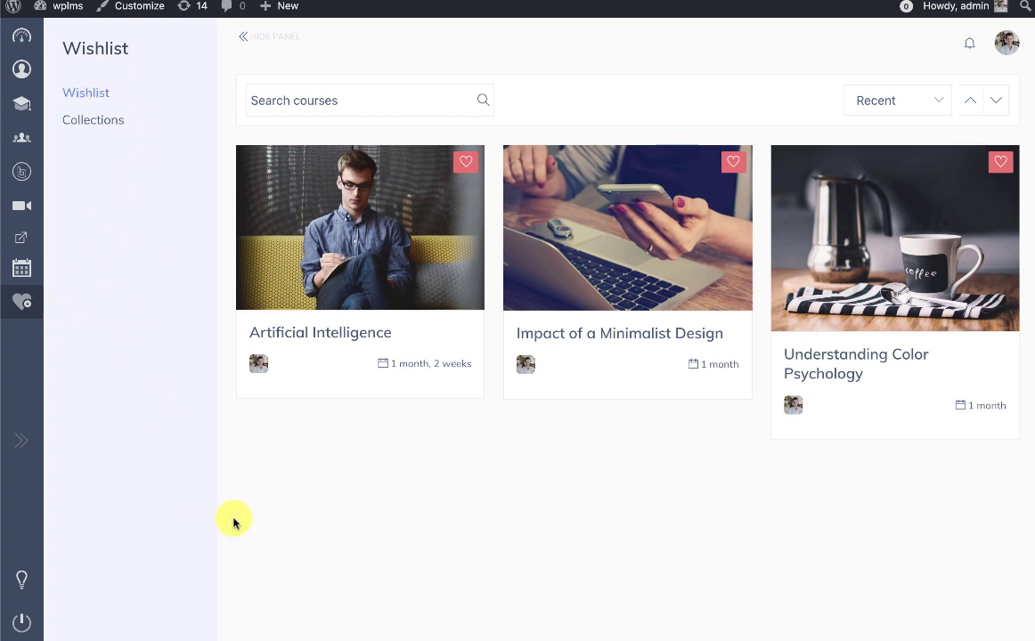
click(98, 122)
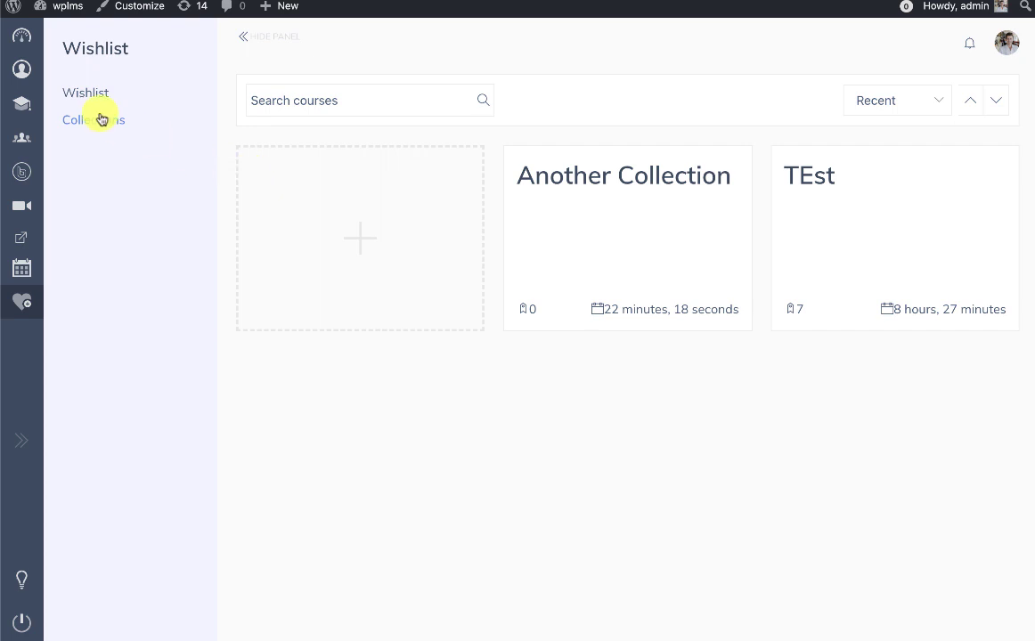
click(71, 95)
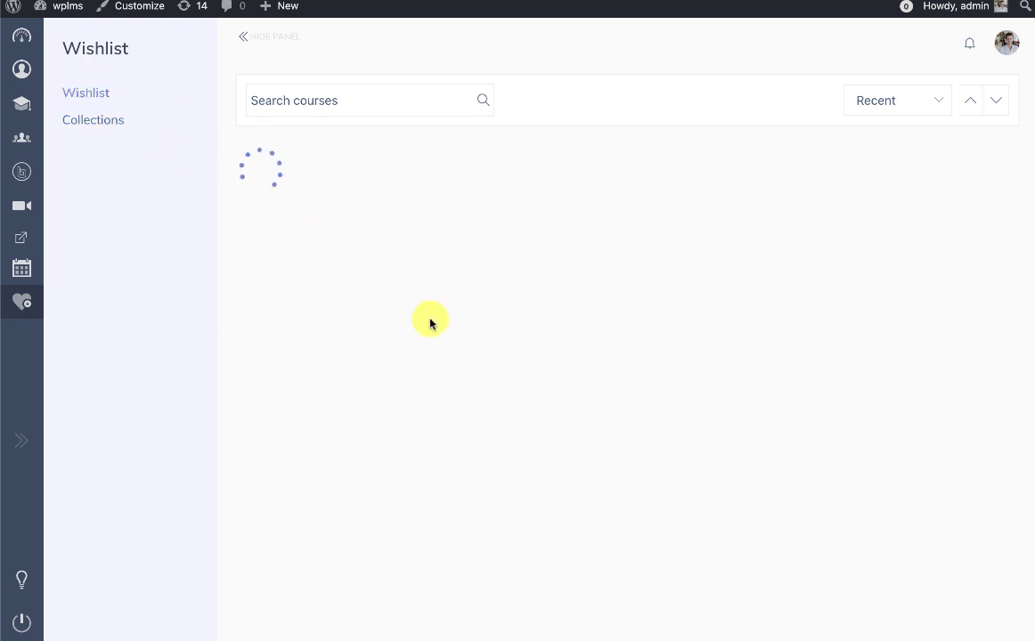
click(94, 124)
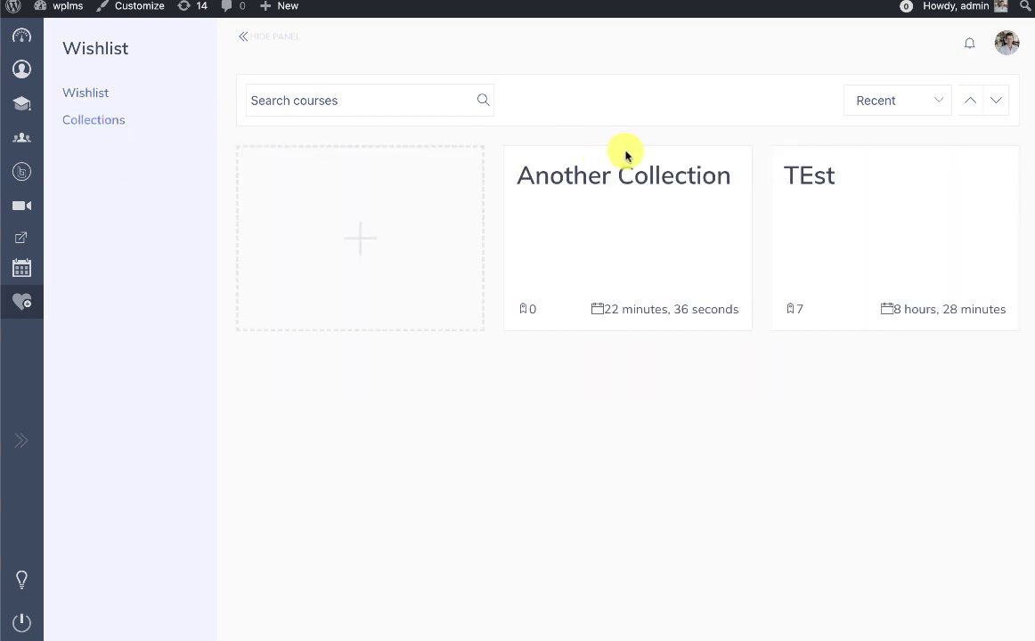
click(815, 178)
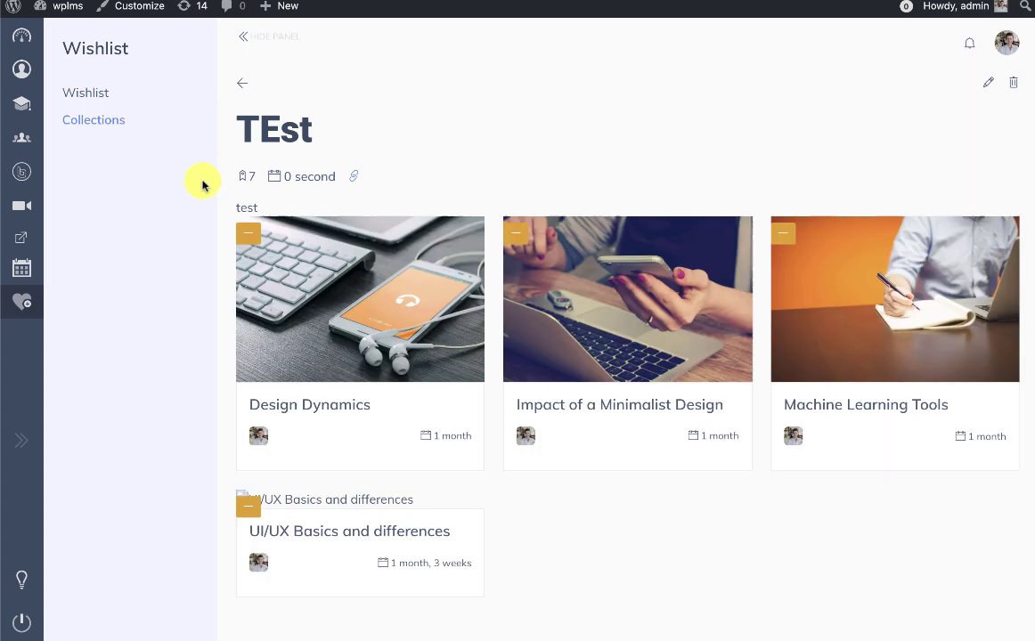
- Browse the TEst collection's public page, open Design Dynamics and try Add to Wishlist
click(355, 181)
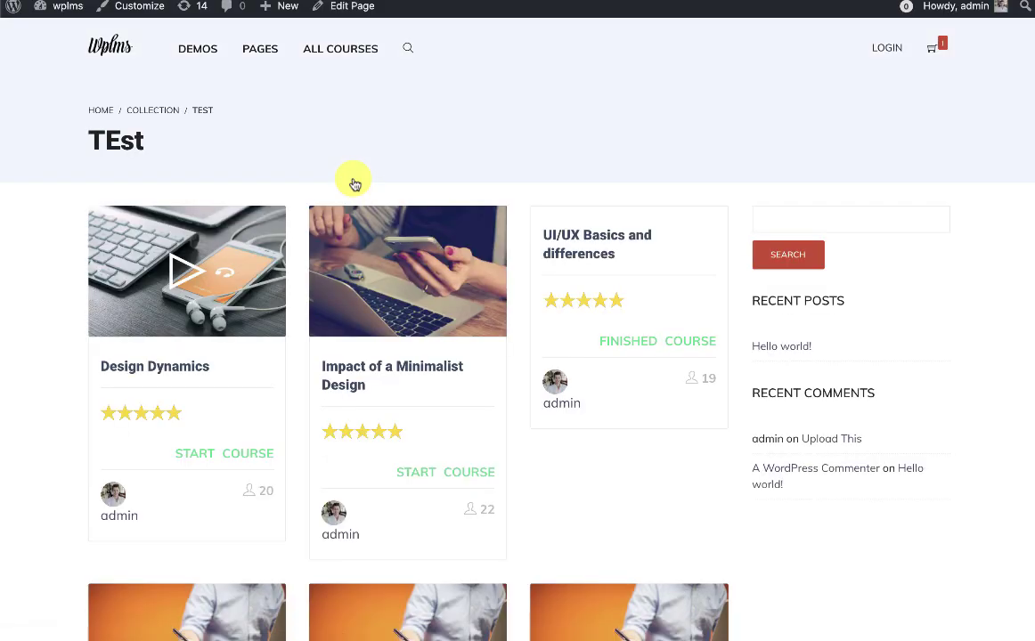
scroll(521, 210, down, 4)
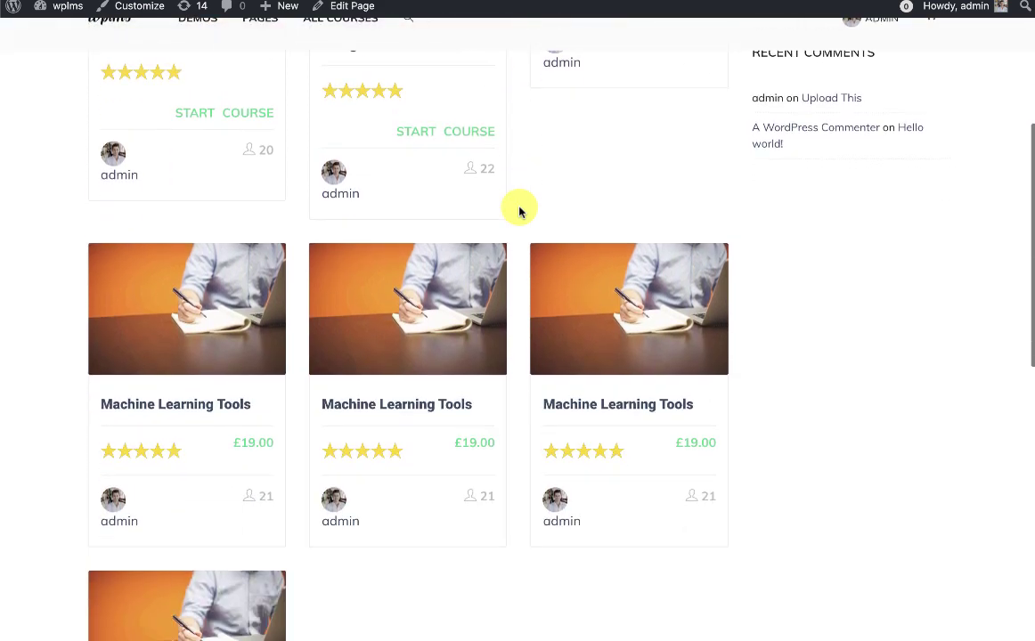
scroll(524, 196, up, 3)
scroll(526, 183, up, 3)
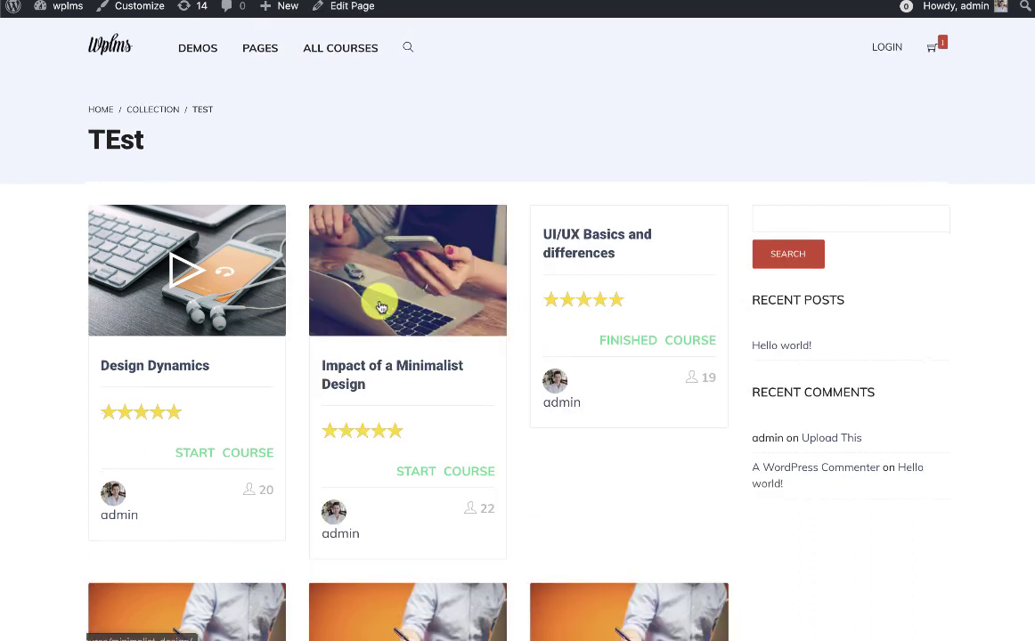
click(158, 366)
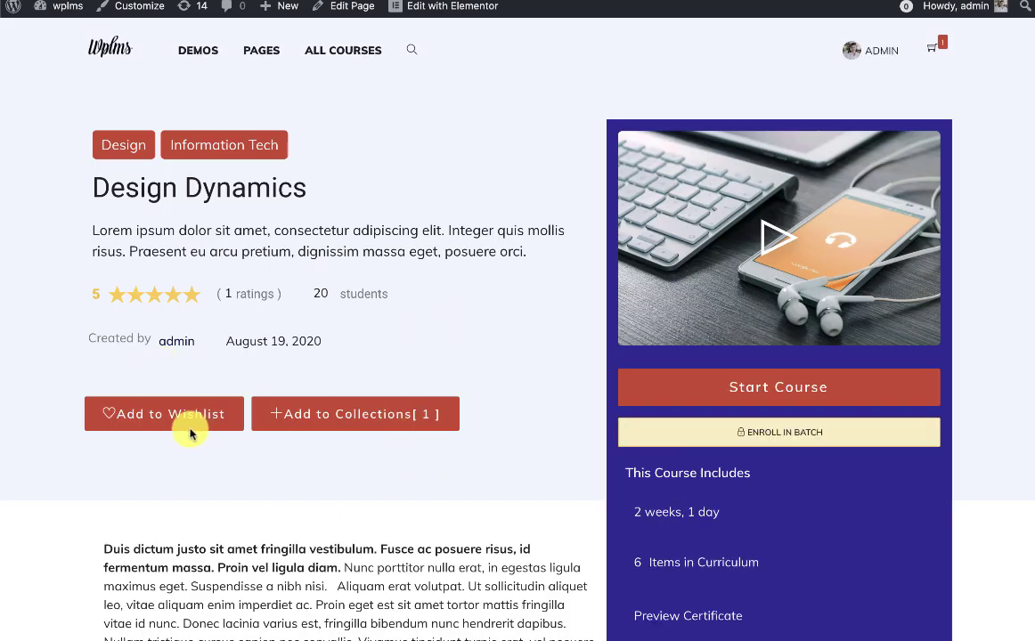
click(105, 416)
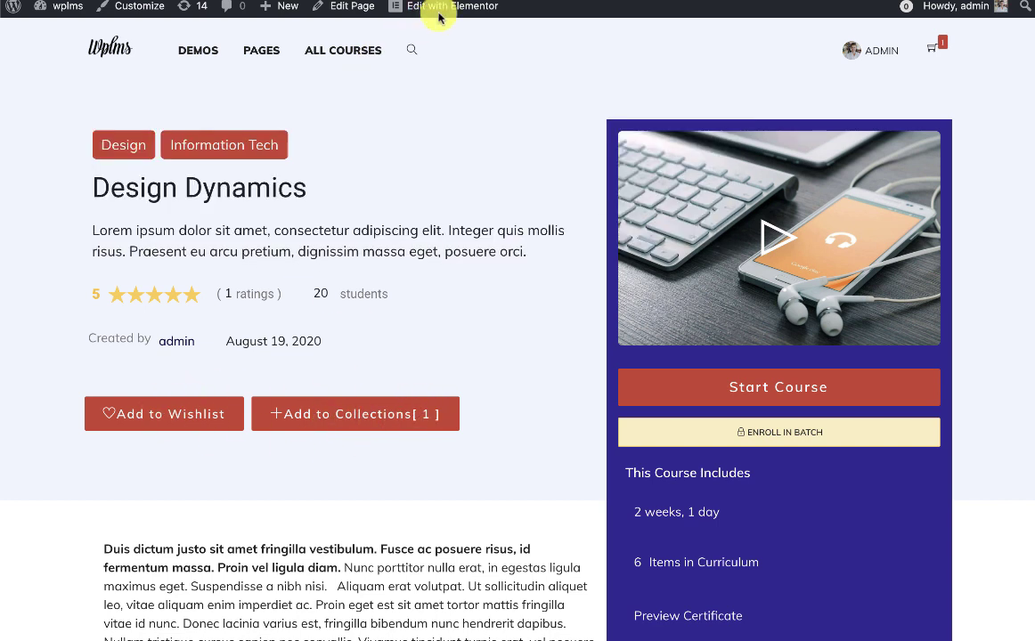
- Open the Design Dynamics course page in Elementor with the academy template
mouse_move(439, 9)
click(415, 35)
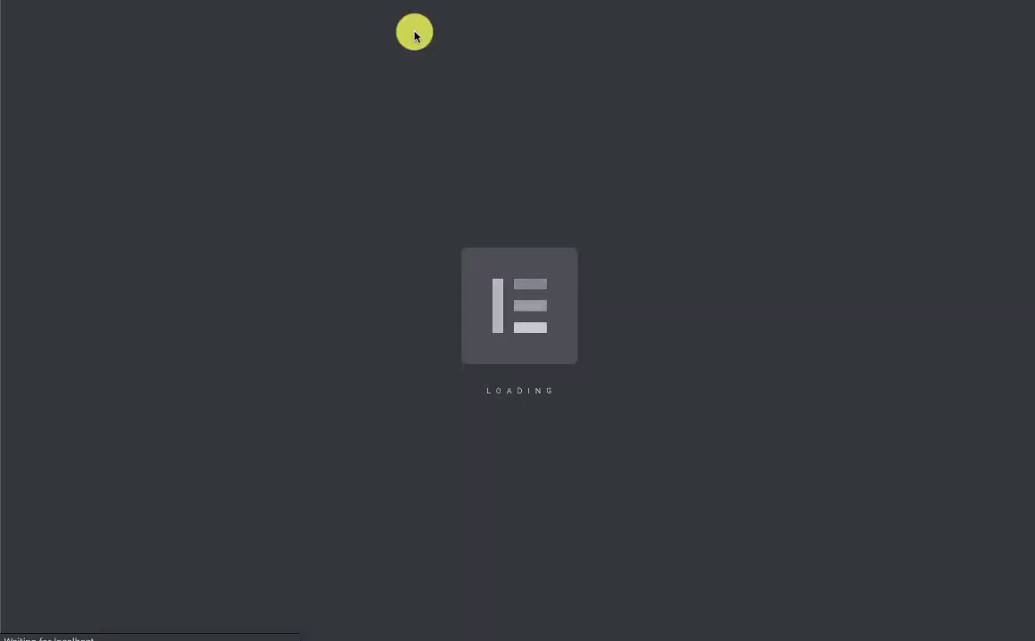
scroll(454, 314, down, 1)
scroll(453, 313, down, 1)
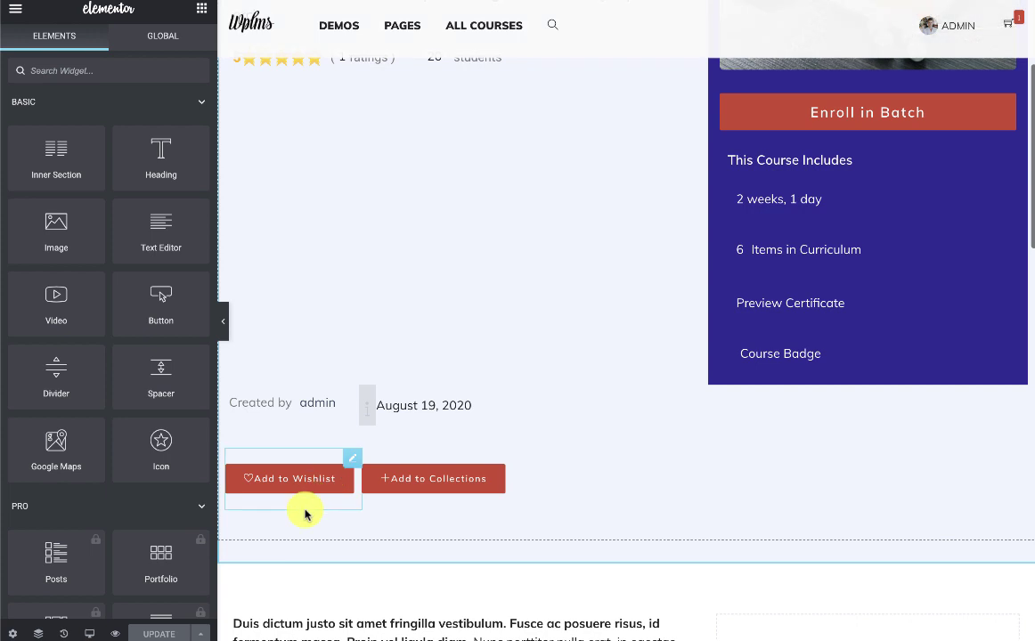
- Review the Add to Wishlist widget's Element options, keeping it set to Add to WishList
click(347, 465)
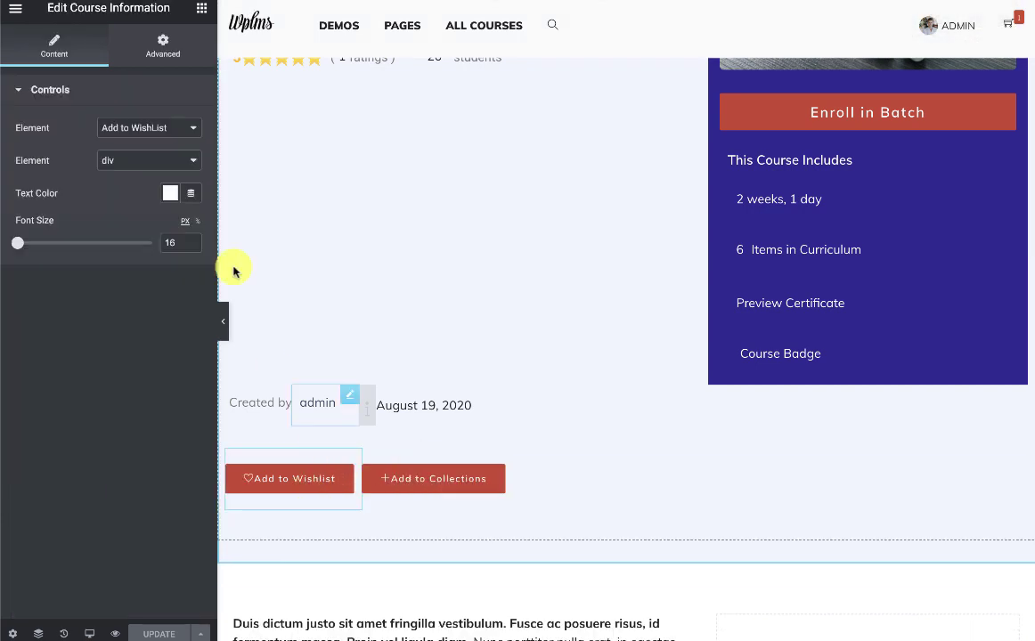
click(144, 132)
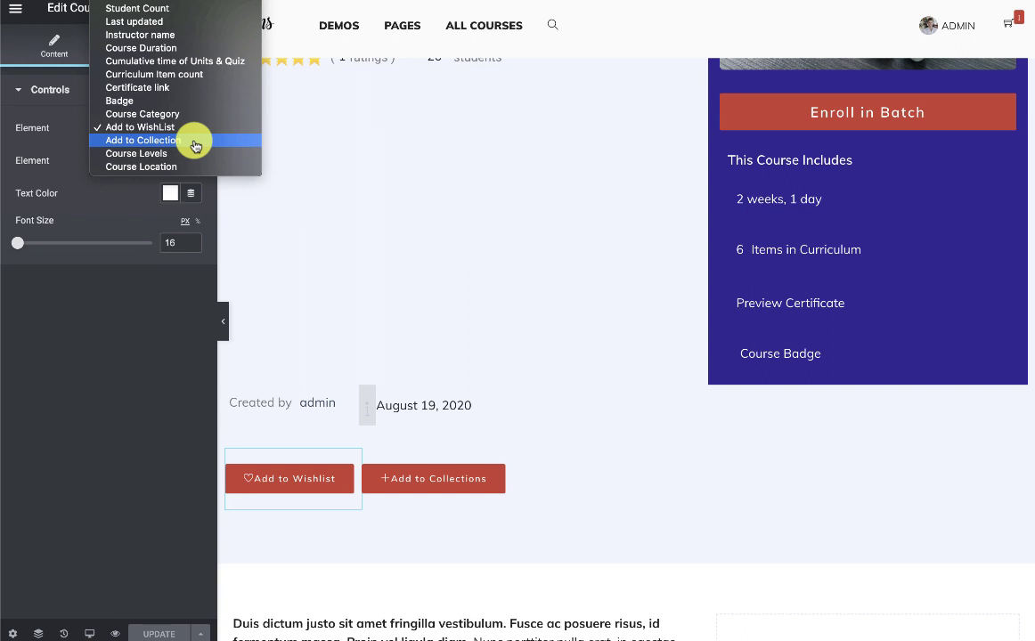
click(650, 397)
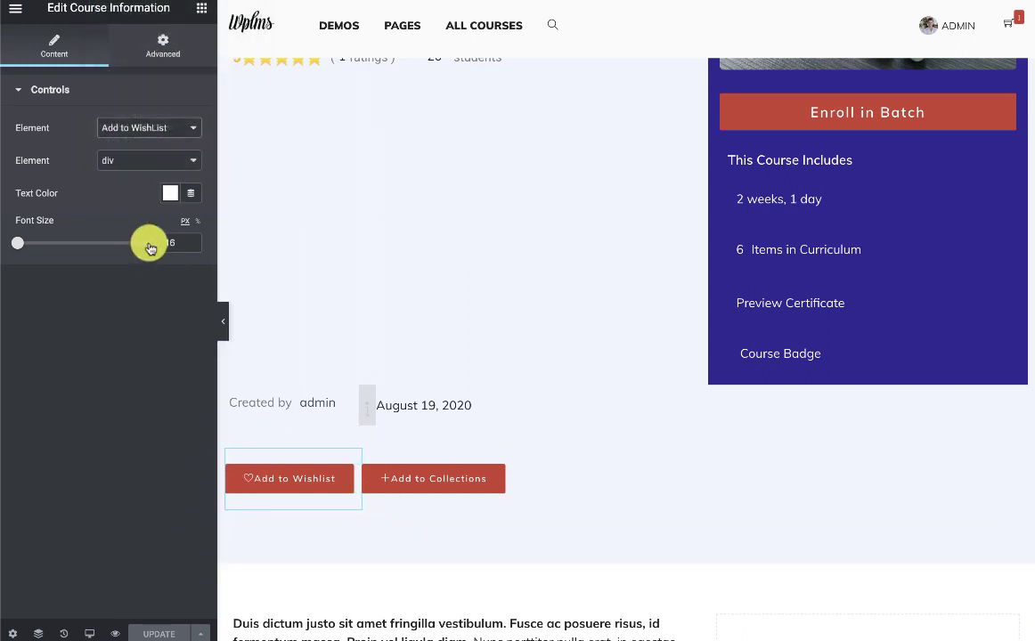
click(115, 128)
click(51, 437)
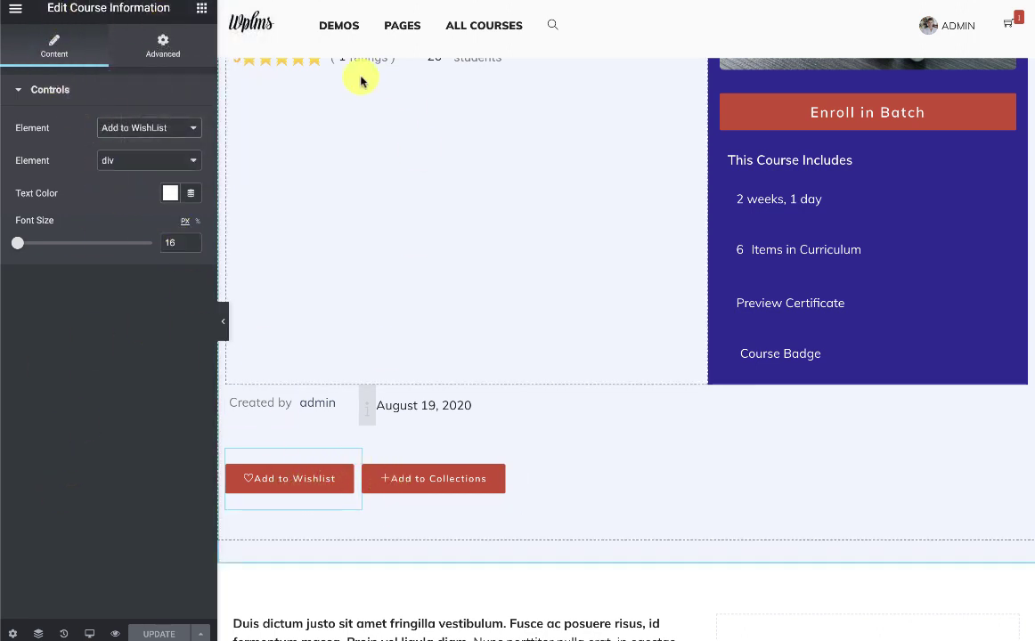
scroll(554, 417, down, 7)
scroll(554, 417, up, 9)
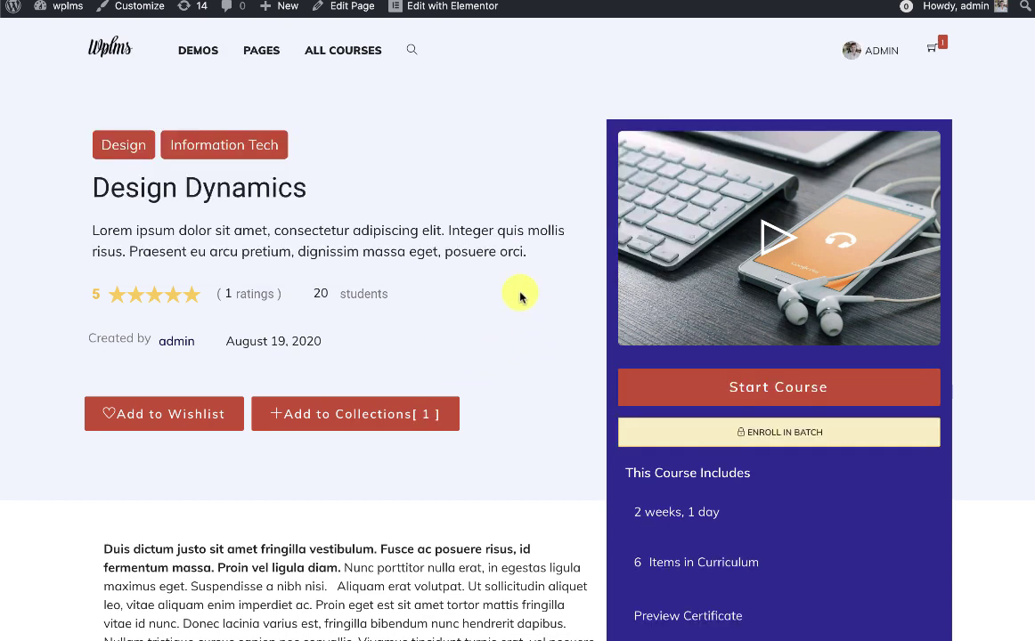
- View Design Dynamics' collections list (TEst, Another Collection) and close it unchanged
scroll(441, 495, down, 2)
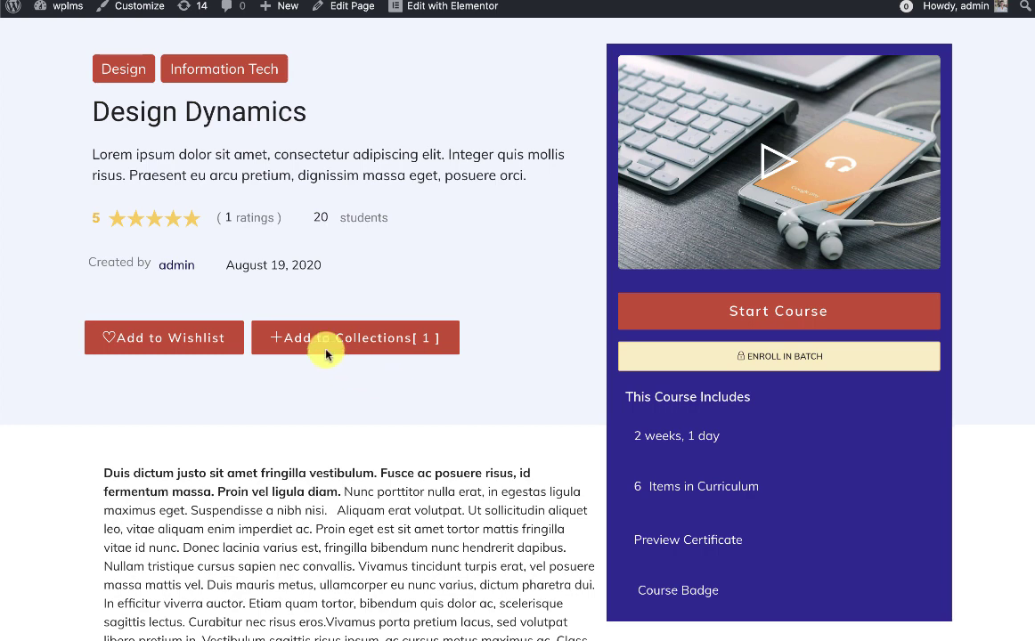
scroll(276, 421, up, 2)
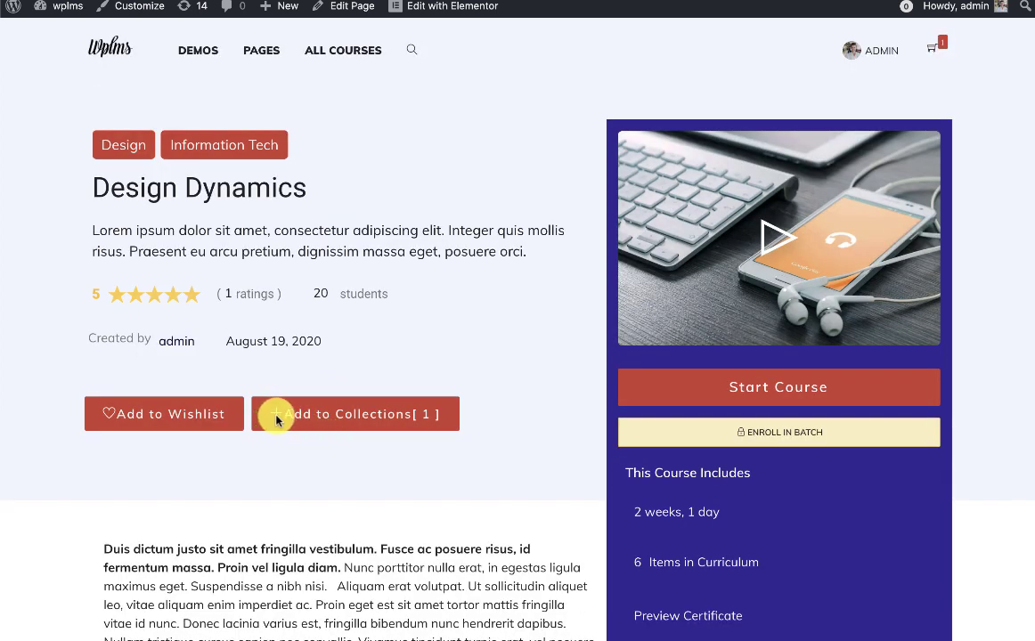
click(276, 422)
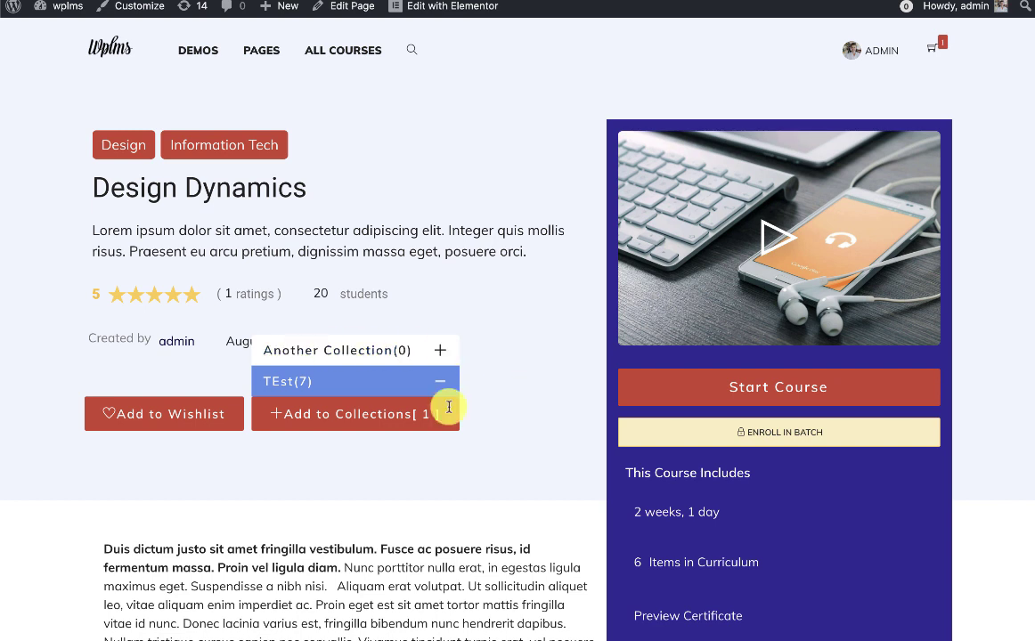
click(398, 428)
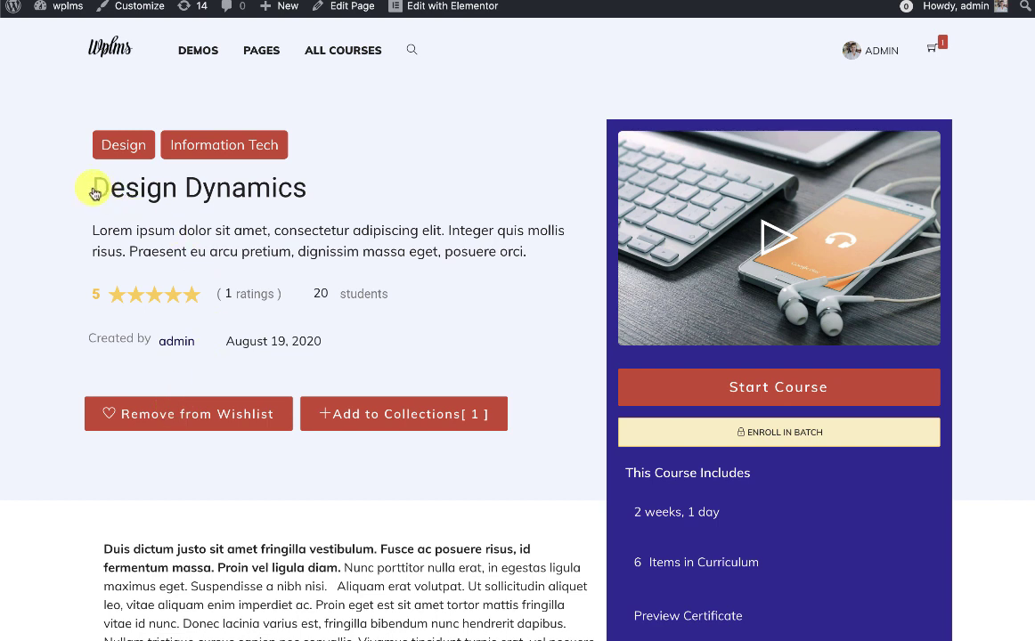
- Remove Artificial Intelligence from the wishlist via its heart icon, leaving three courses
click(845, 55)
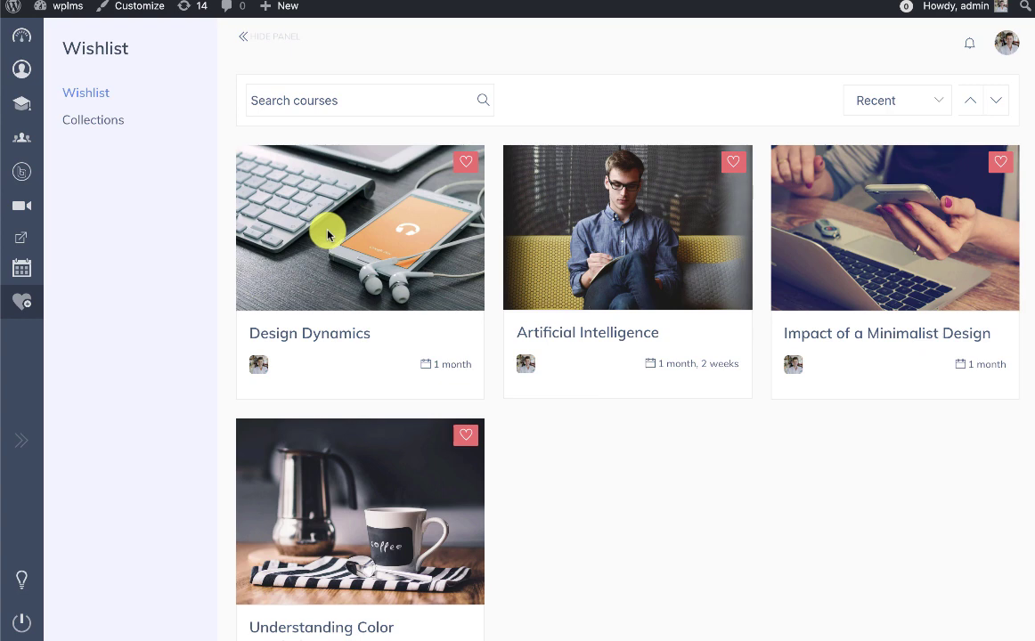
click(733, 166)
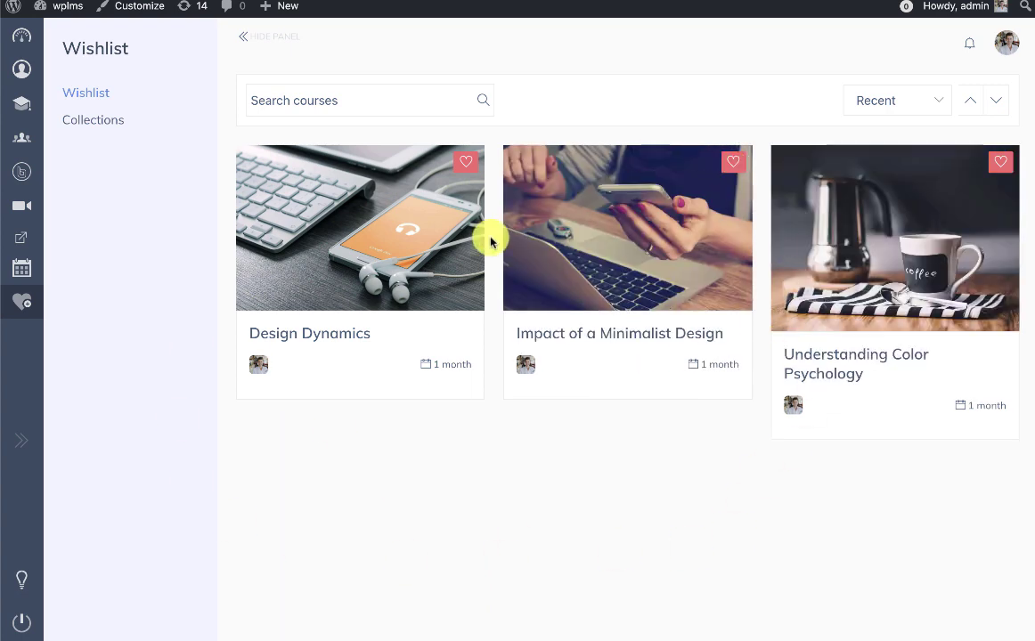
click(70, 121)
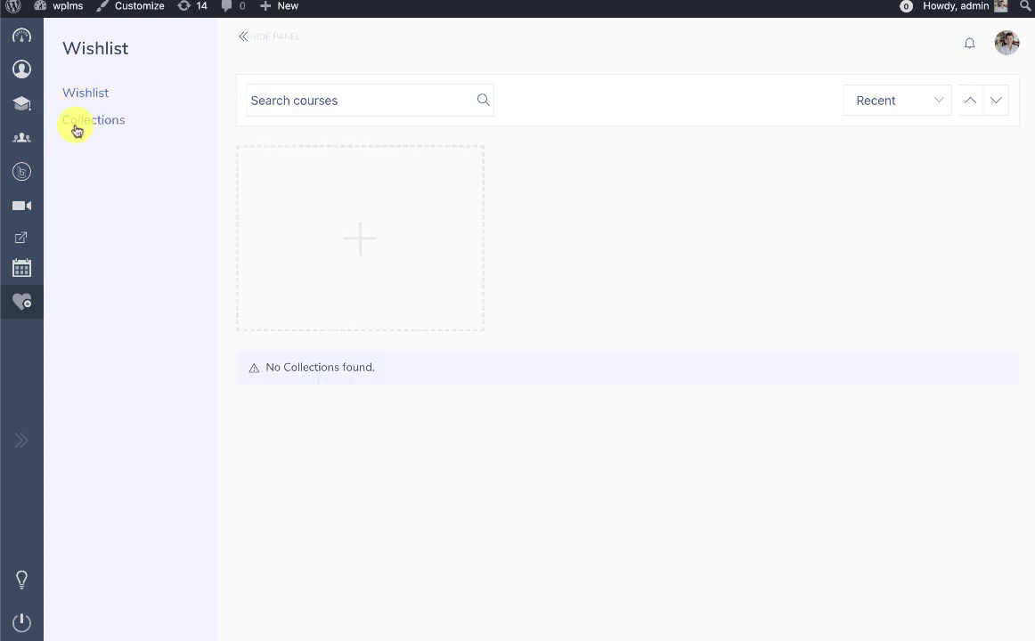
- Create 'Social Media collection' with Design Dynamics, Impact of a Minimalist Design and UI/UX Basics
click(341, 232)
click(306, 124)
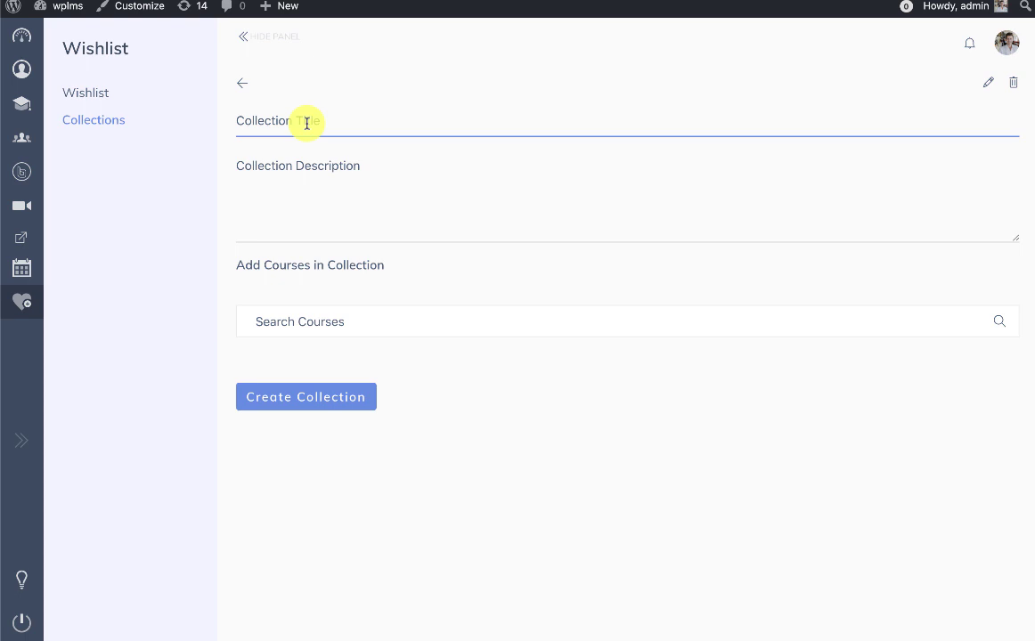
text(Social)
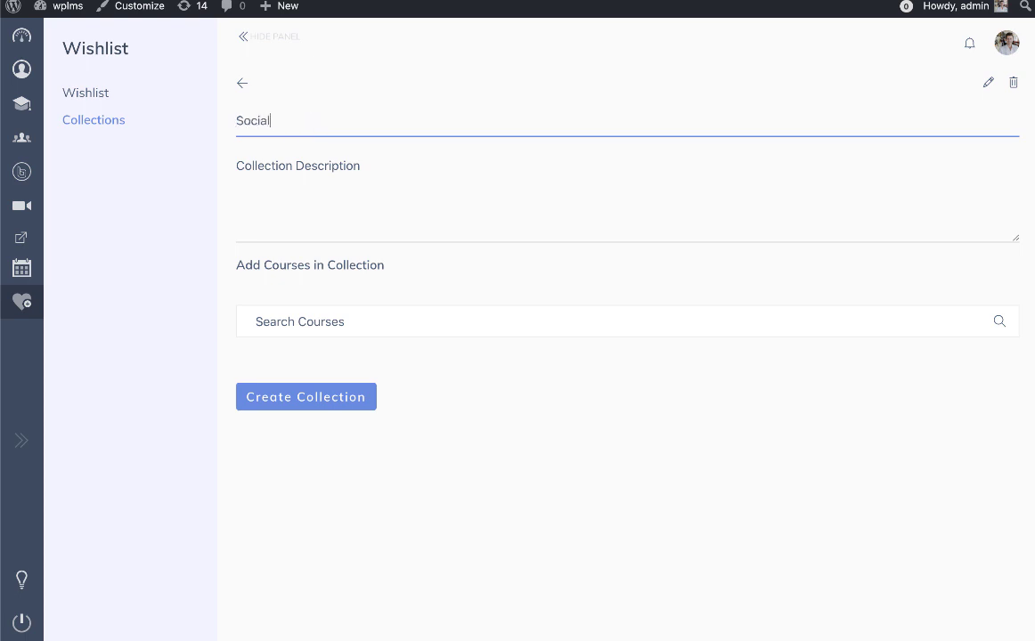
text(Media collection)
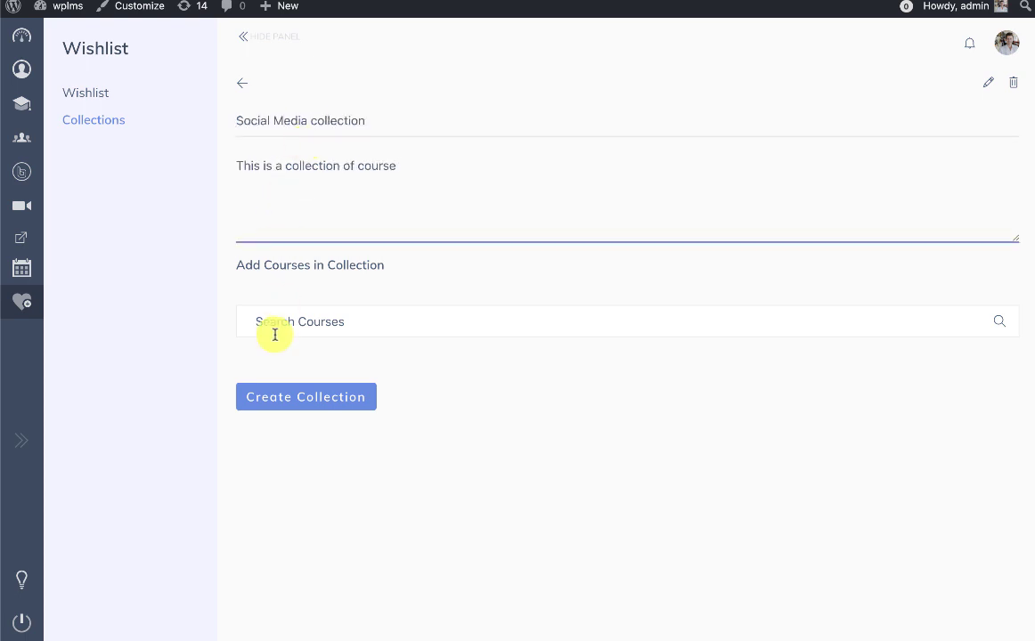
click(274, 335)
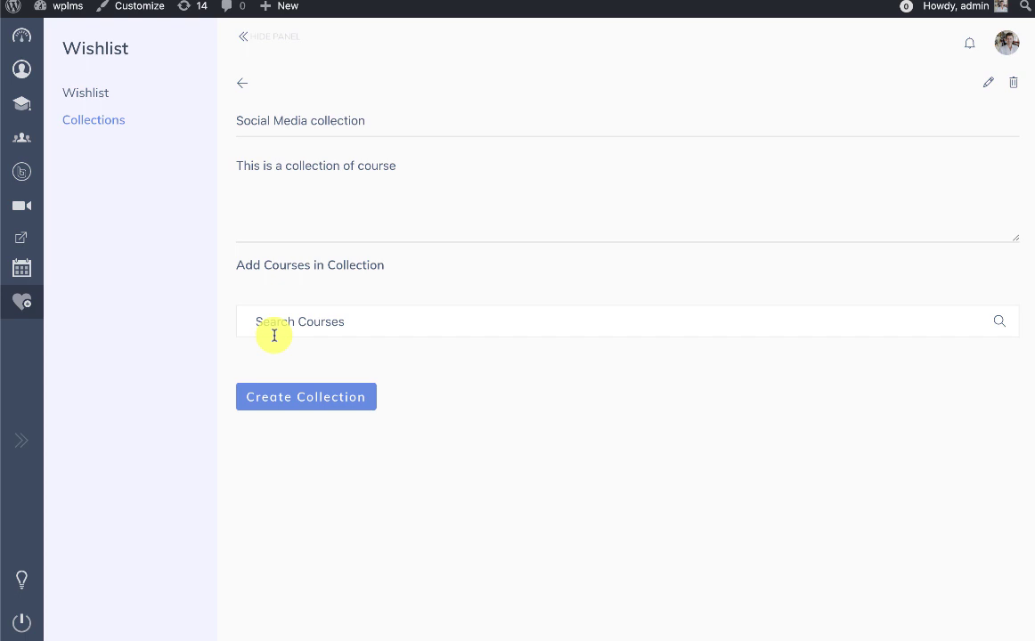
text(design)
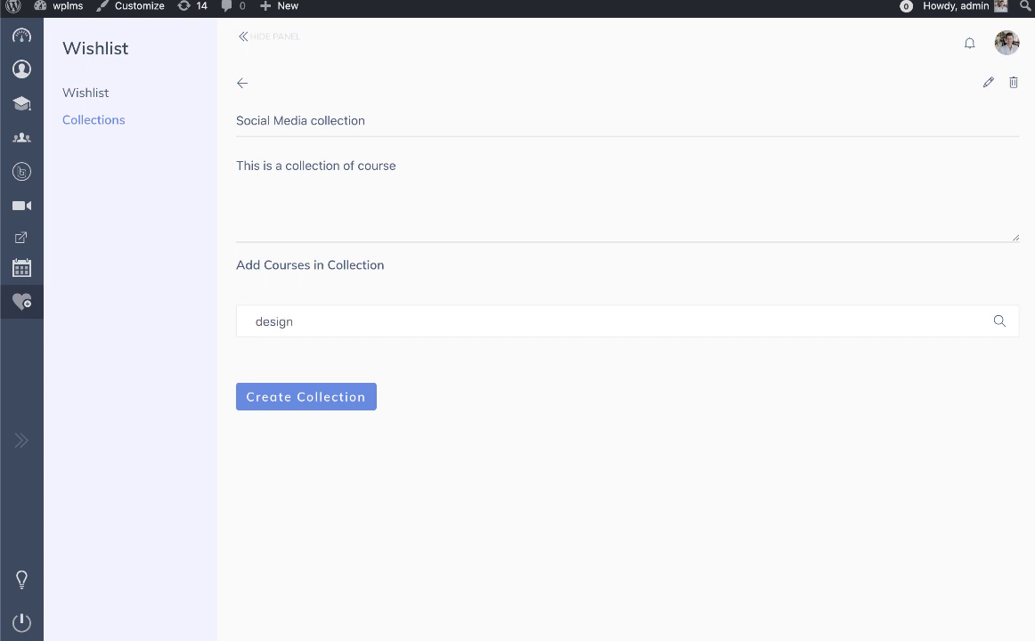
click(284, 371)
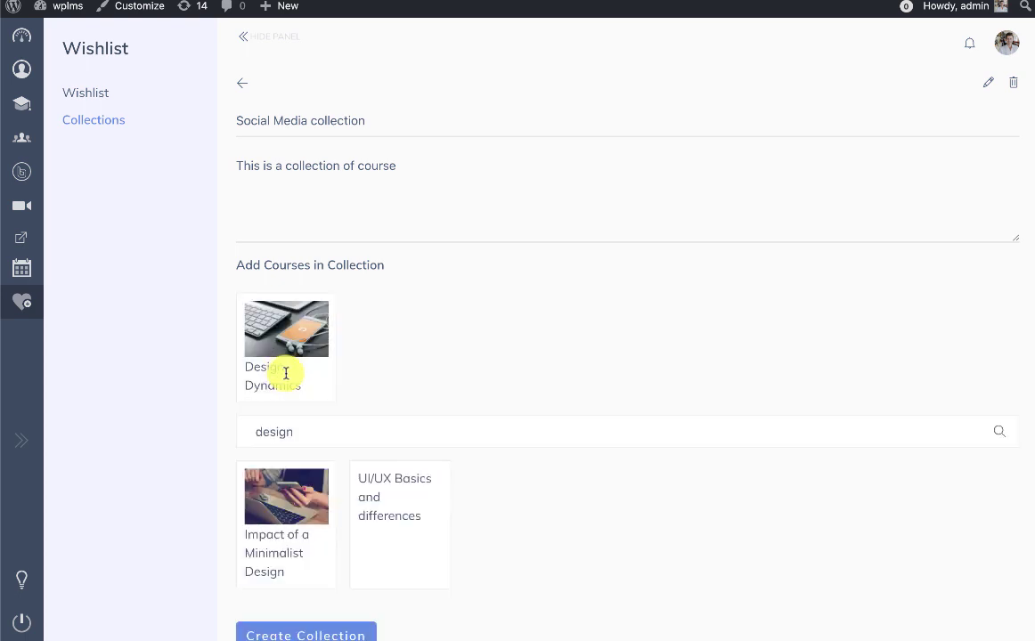
click(278, 526)
click(292, 515)
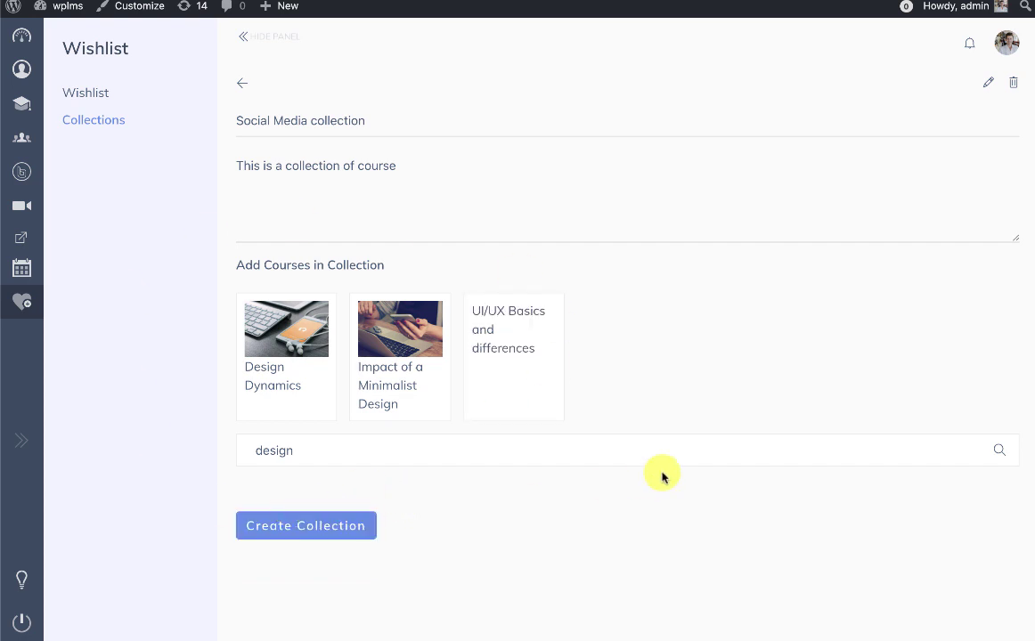
click(326, 531)
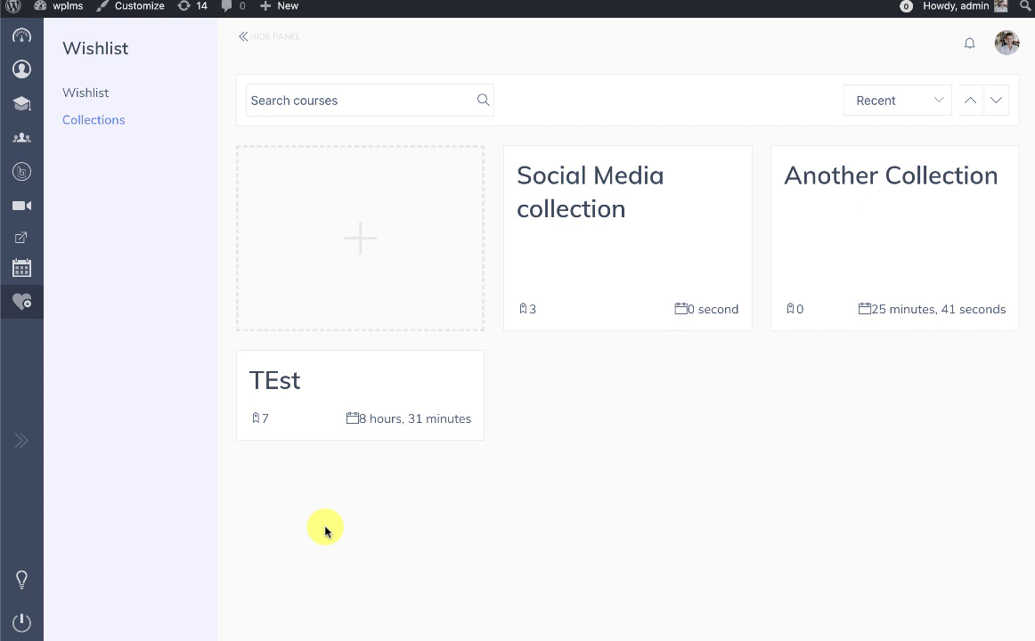
- Remove UI/UX Basics and differences from Social Media collection, leaving 2 courses, then view Design Dynamics
click(550, 195)
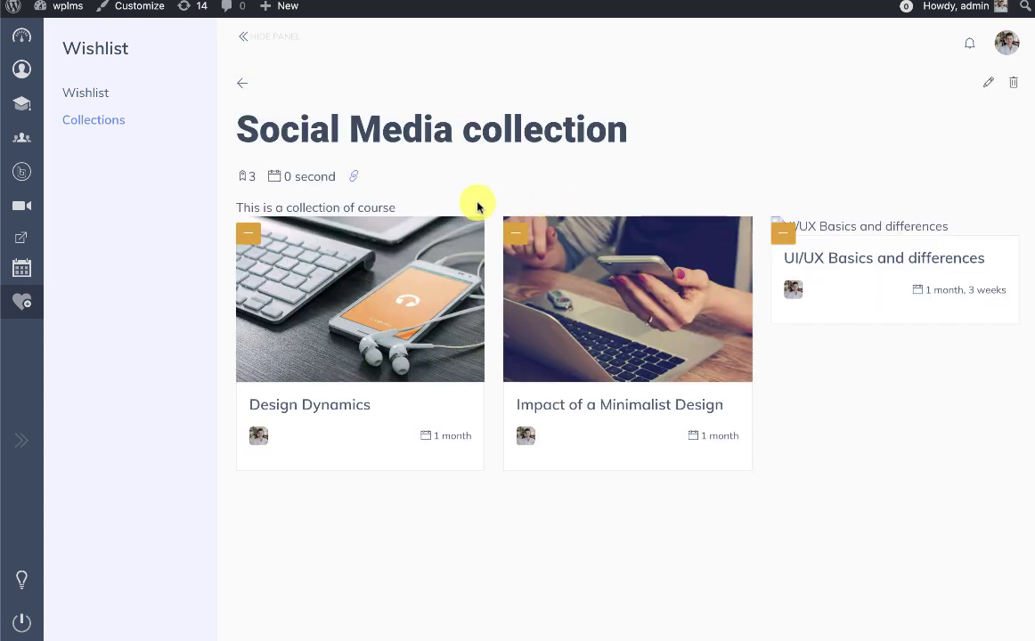
drag(273, 204, 399, 209)
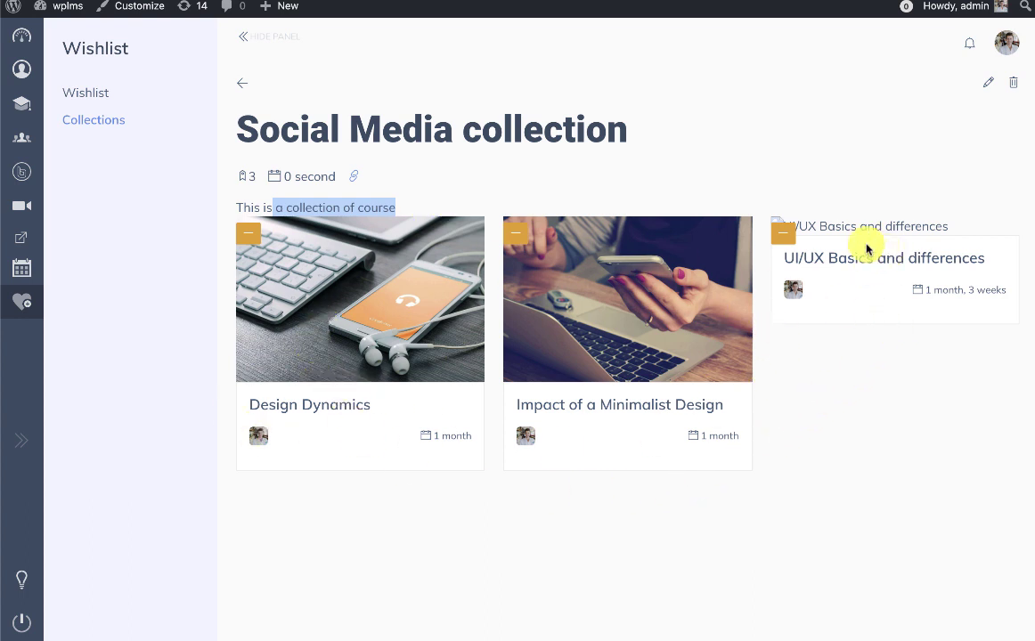
click(272, 429)
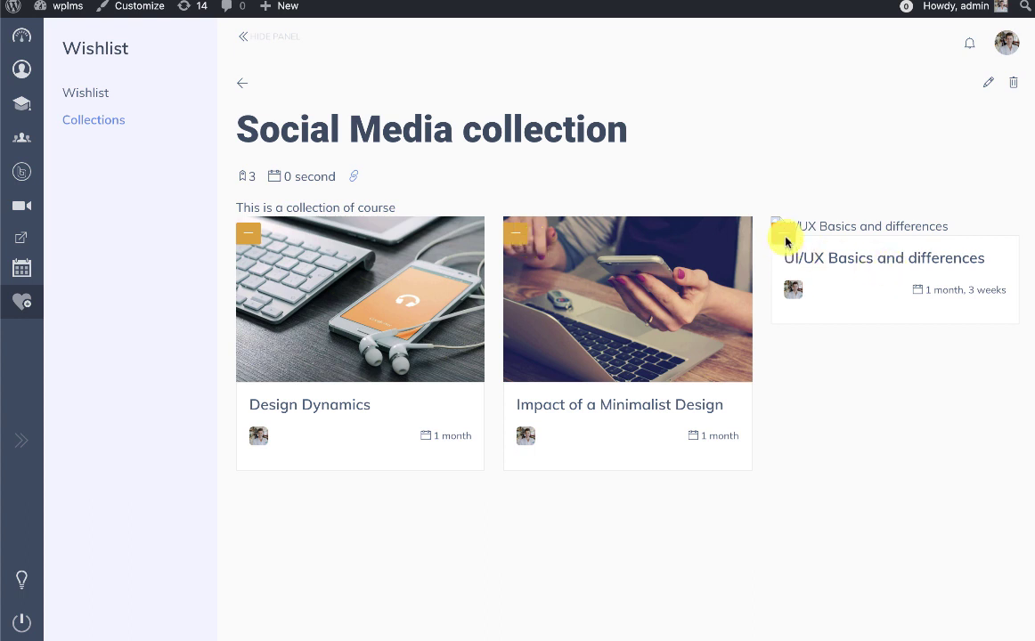
click(787, 238)
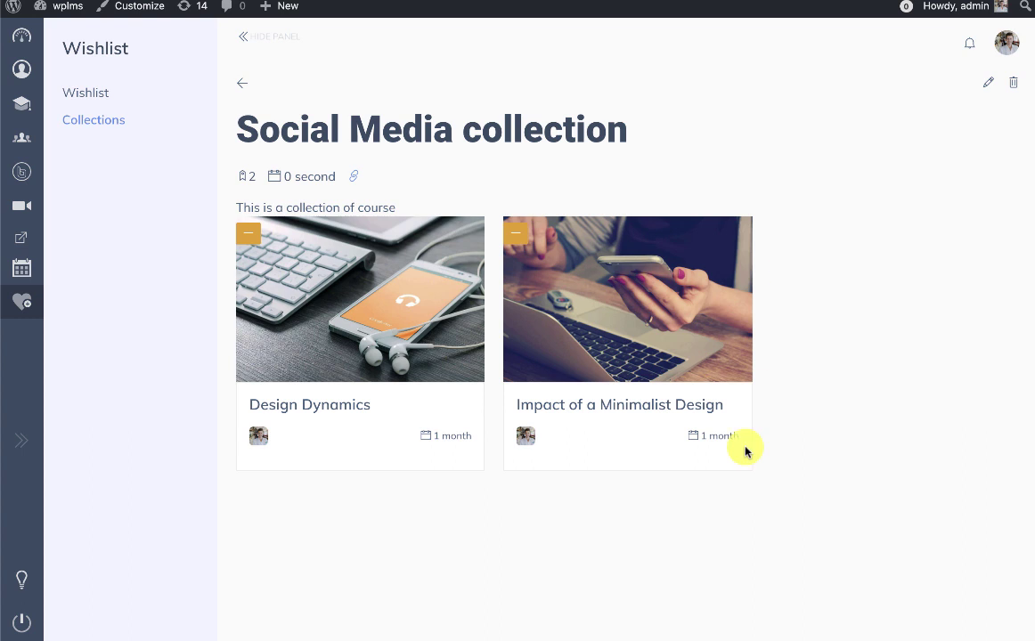
double_click(250, 182)
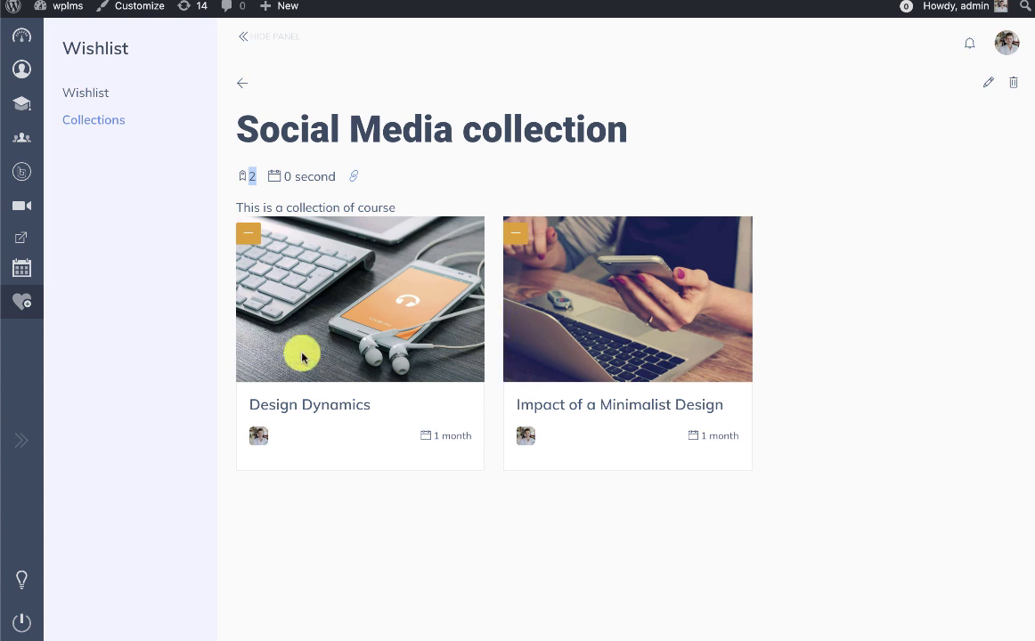
click(241, 83)
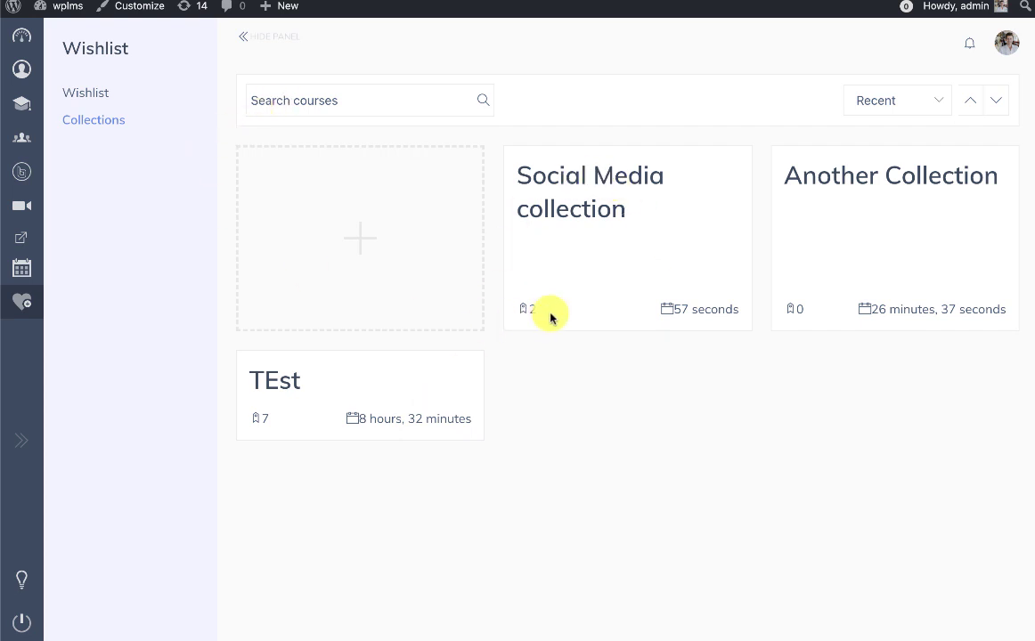
click(753, 311)
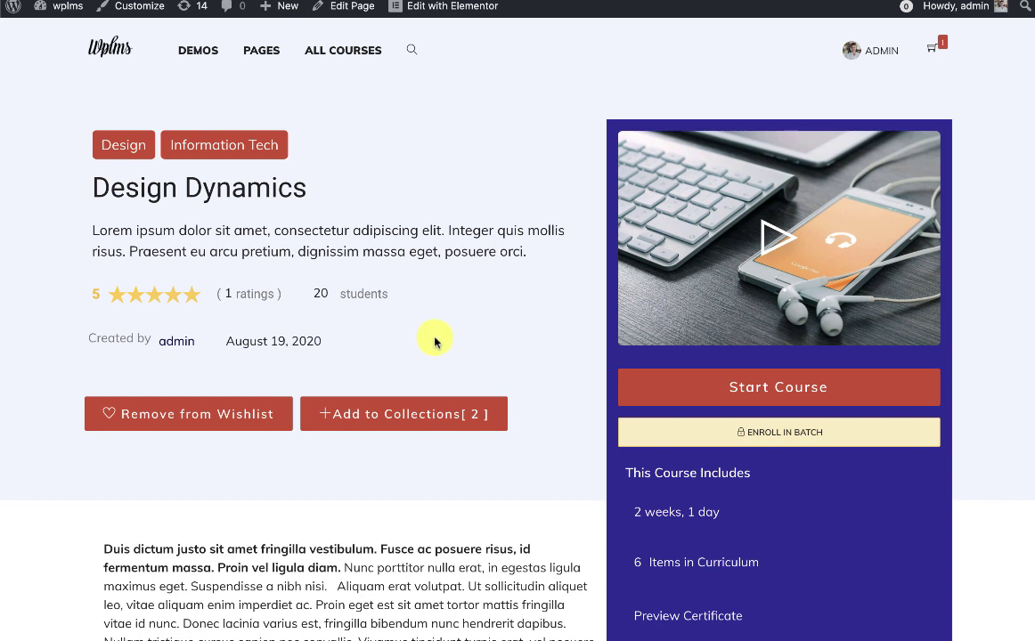
- Remove Design Dynamics from the TEst and Social Media collections on its course page
click(331, 423)
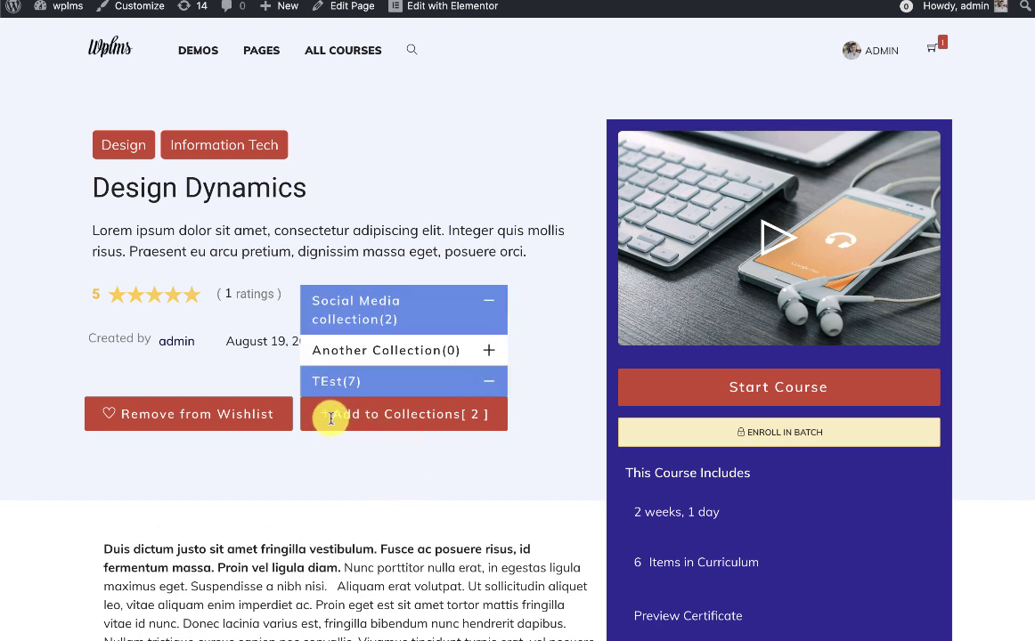
click(392, 379)
click(402, 385)
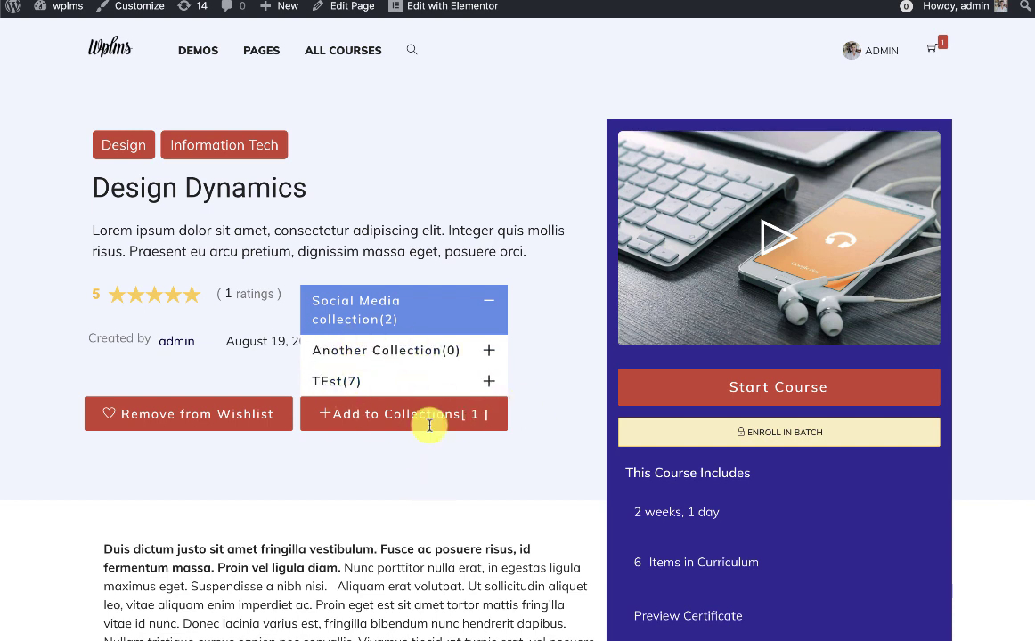
click(400, 325)
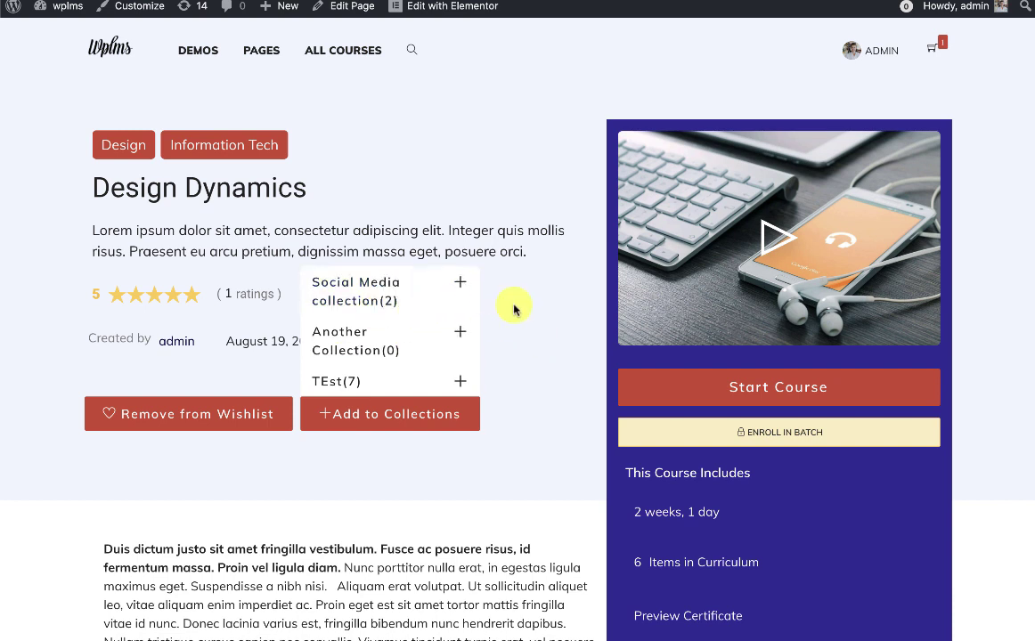
click(891, 56)
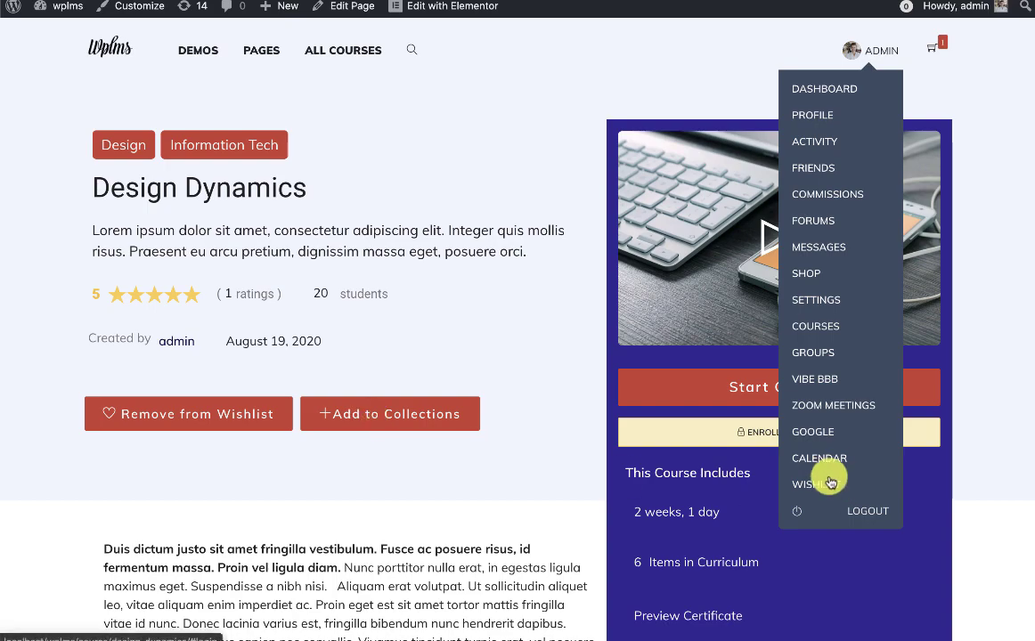
- View the Social Media collection's public page, showing only Impact of a Minimalist Design
click(784, 484)
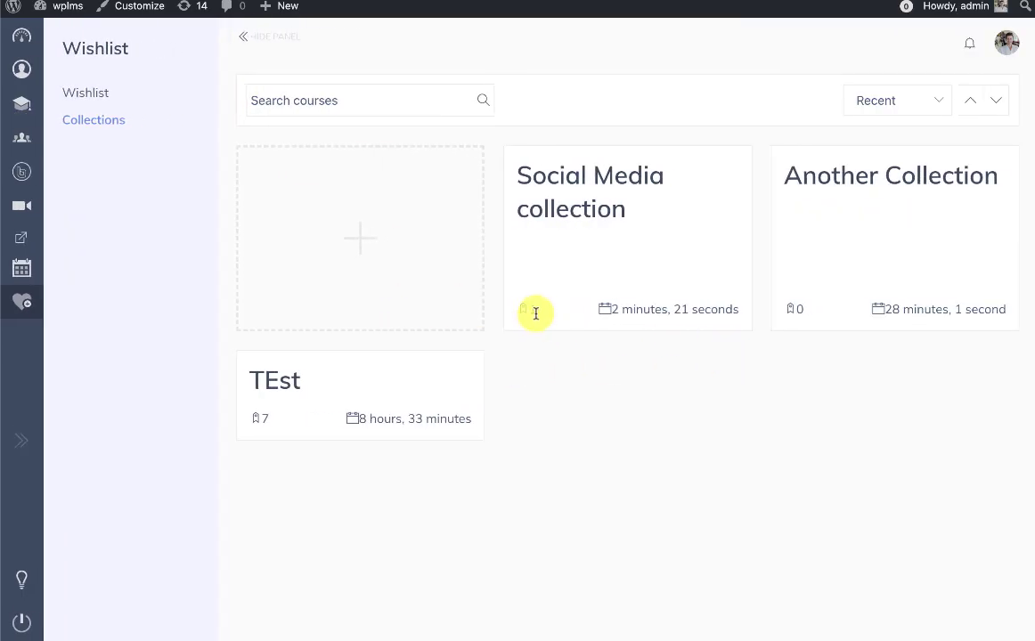
click(534, 314)
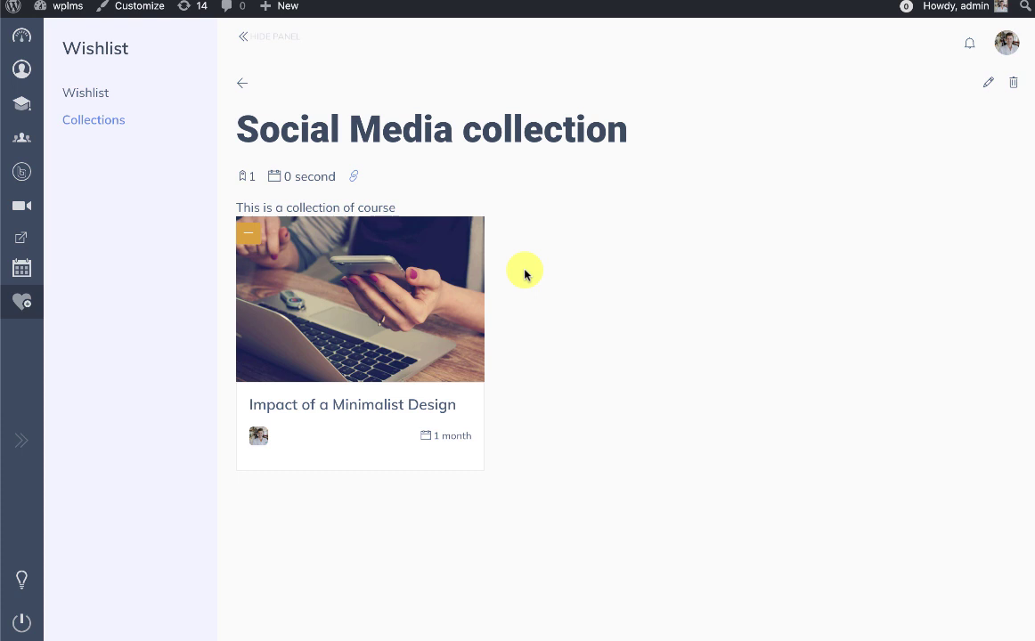
click(359, 181)
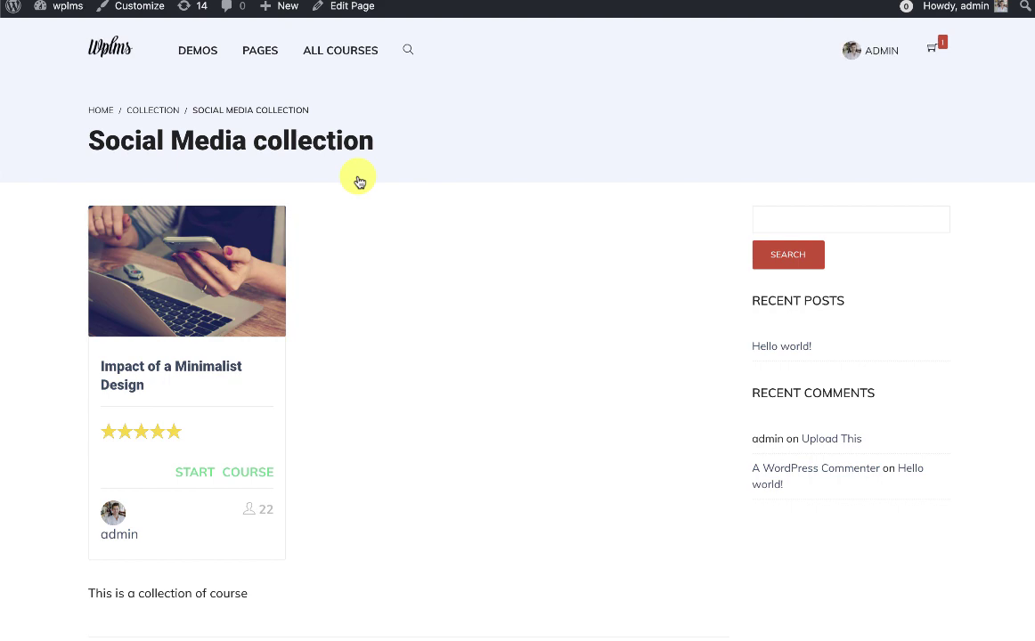
scroll(470, 283, down, 3)
scroll(469, 283, up, 3)
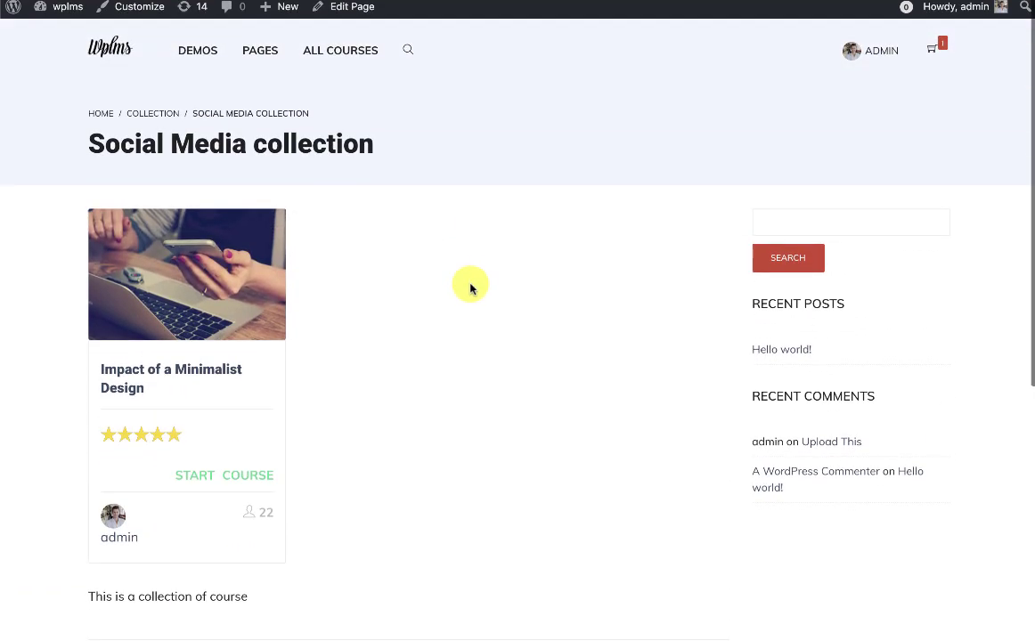